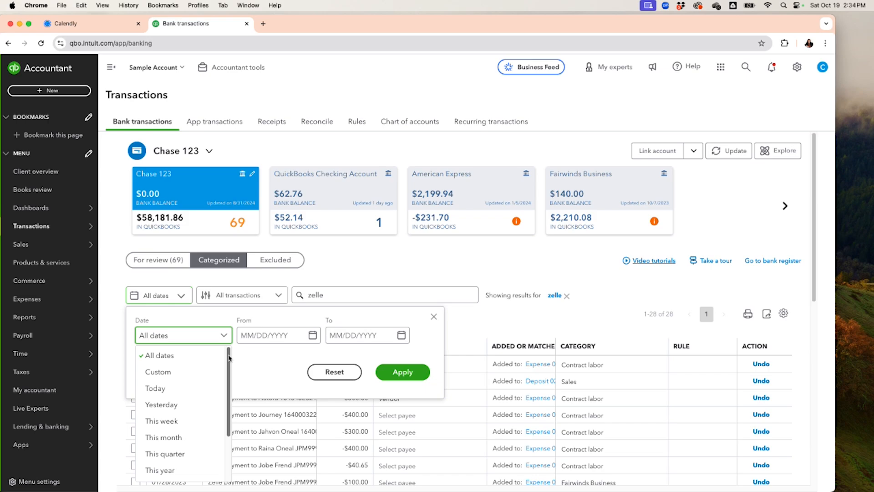
Filter the categorized Chase 123 transactions to the This year date range.
scroll(214, 433, "down", 3)
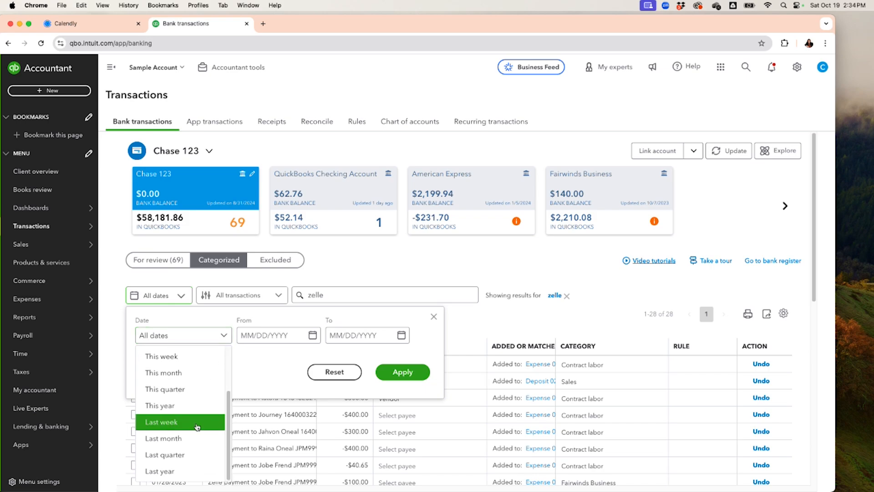
scroll(197, 426, "up", 2)
left_click(195, 423)
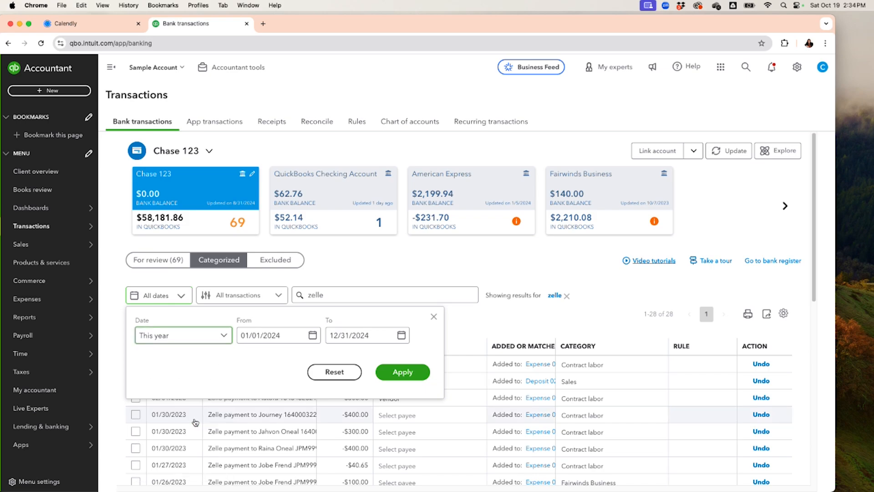
left_click(414, 372)
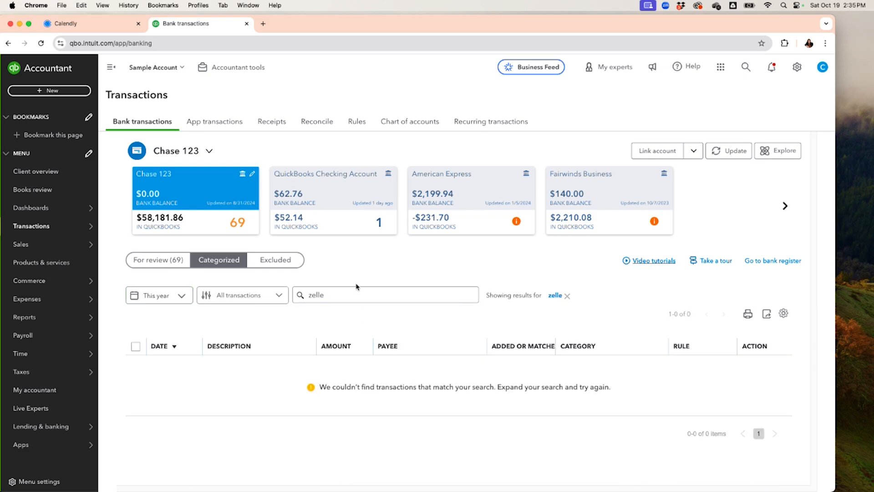
Clear the zelle search and filter the categorized transactions to the Last year date range.
left_click(568, 296)
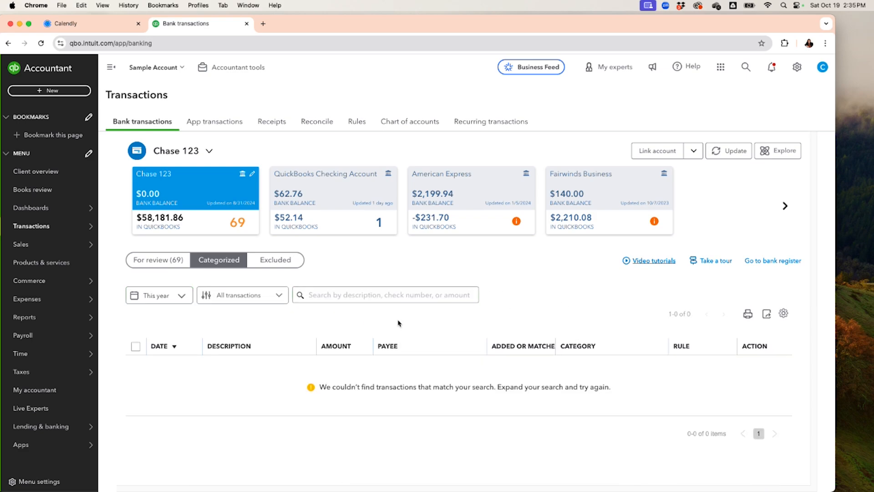
left_click(391, 298)
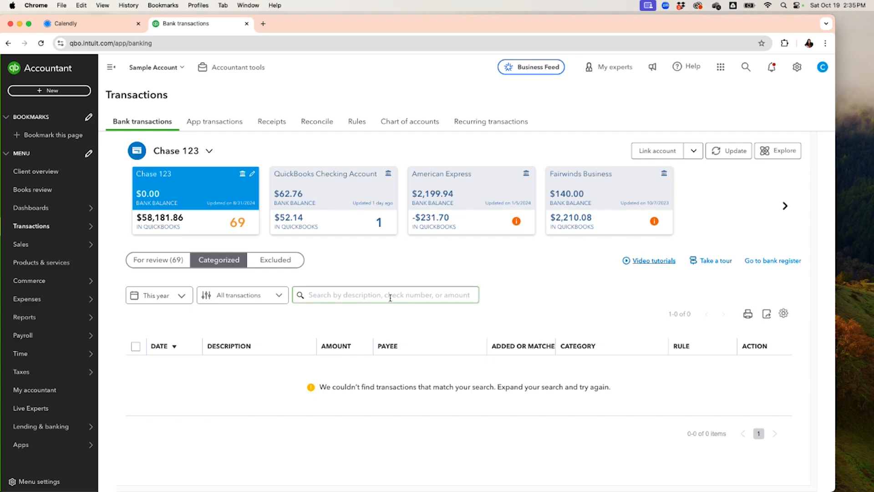
left_click(187, 295)
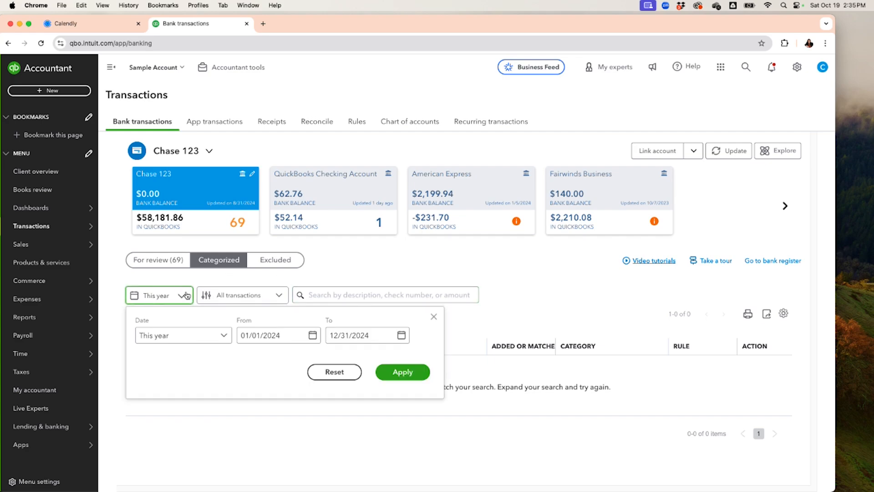
left_click(222, 335)
scroll(205, 426, "down", 3)
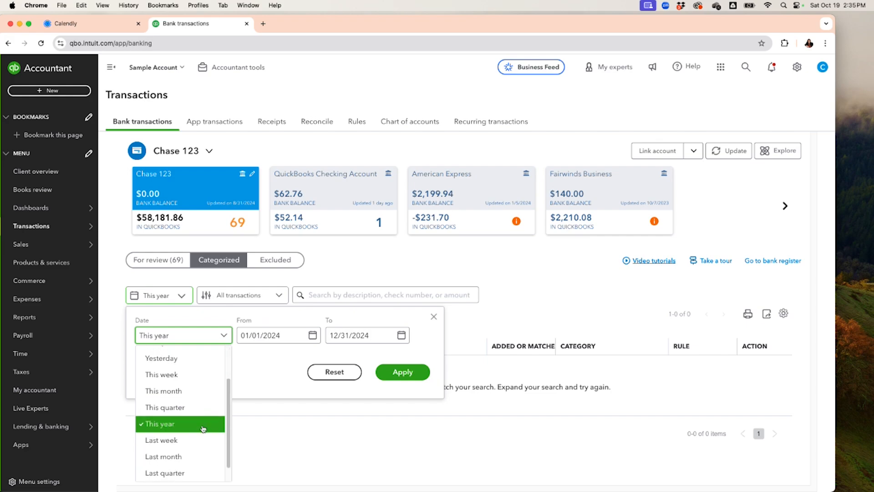
left_click(181, 470)
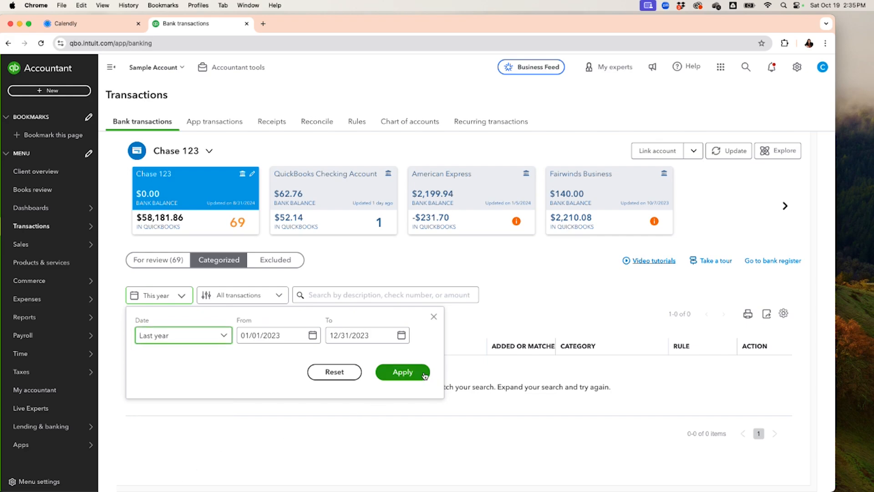
left_click(410, 376)
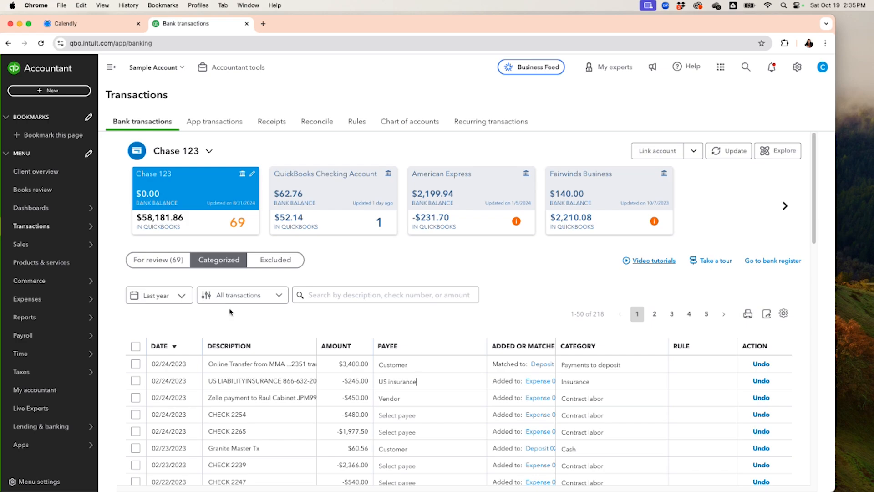
Search last year's categorized transactions for zelle and look through the matching payments.
left_click(328, 293)
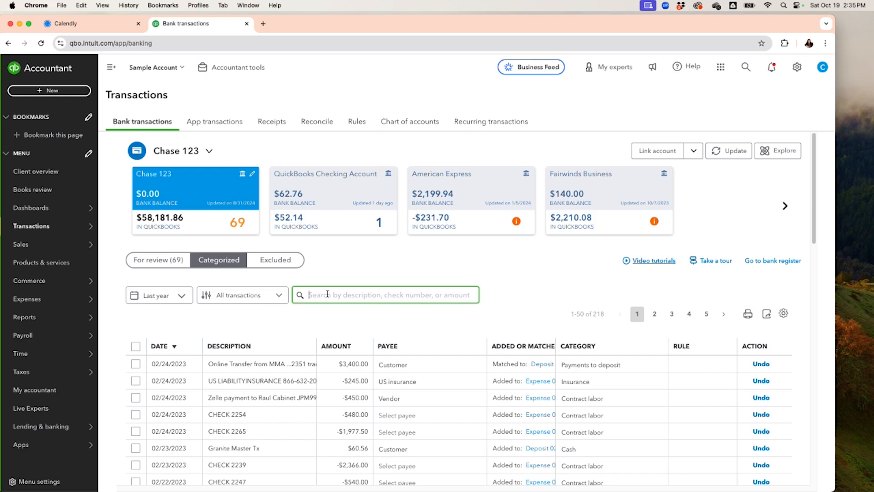
type("zelle")
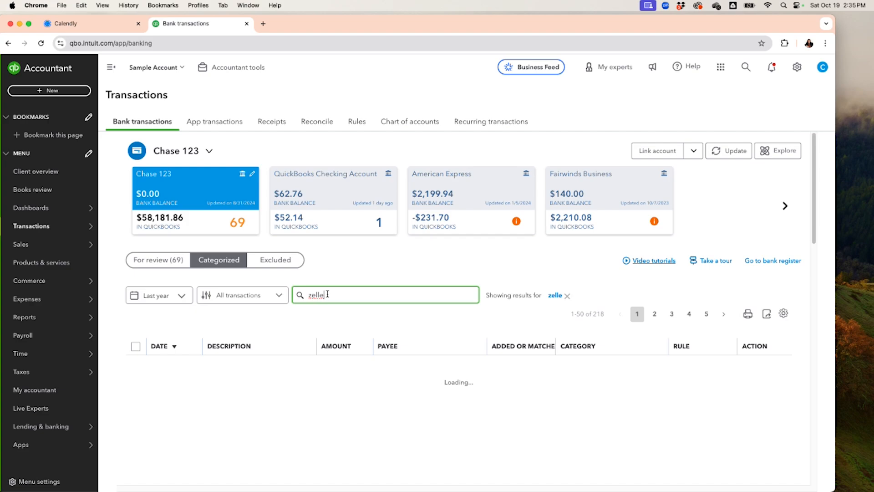
scroll(365, 301, "down", 3)
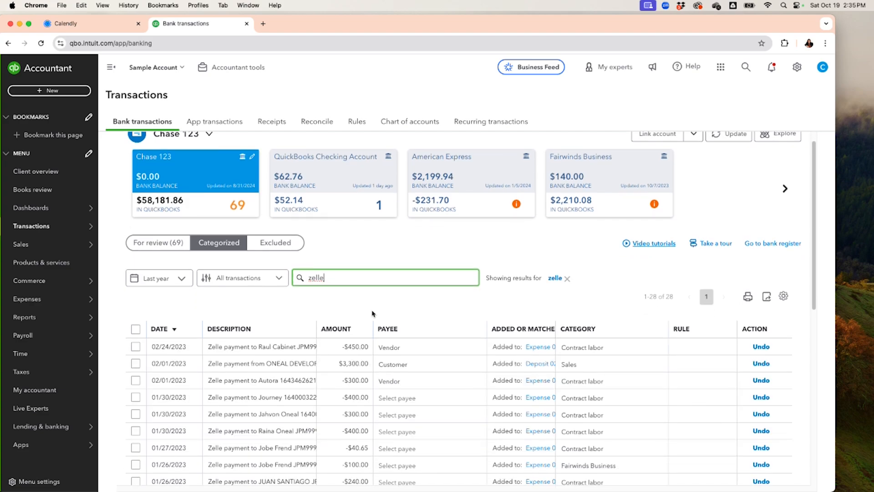
scroll(377, 314, "down", 3)
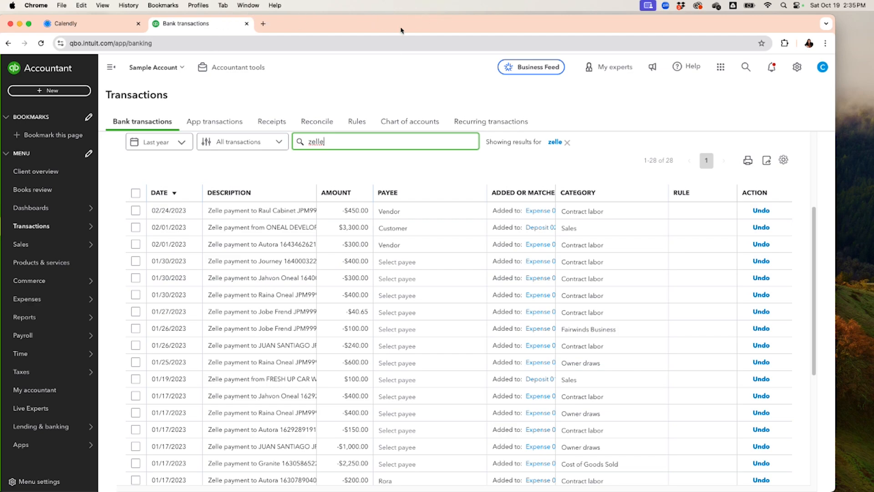
Look over the accountant tools list, and view the expense record linked to the 02/01/2023 Zelle payment of $300.00.
left_click(245, 69)
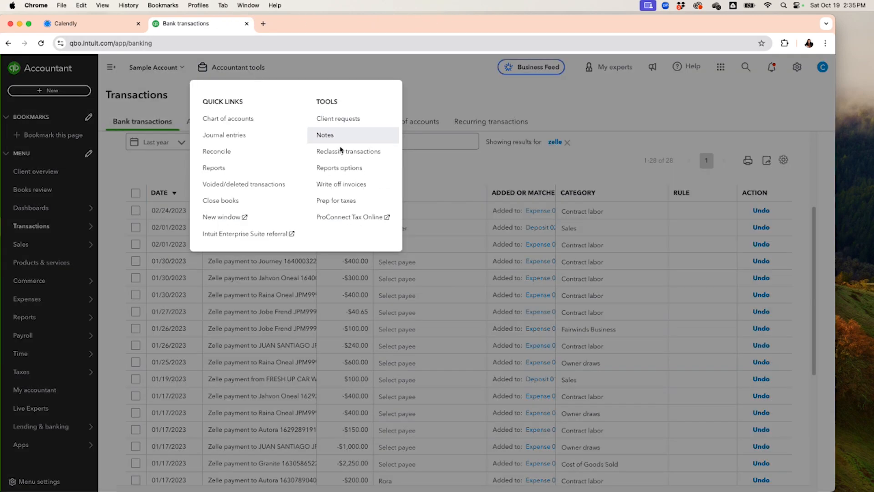
left_click(324, 68)
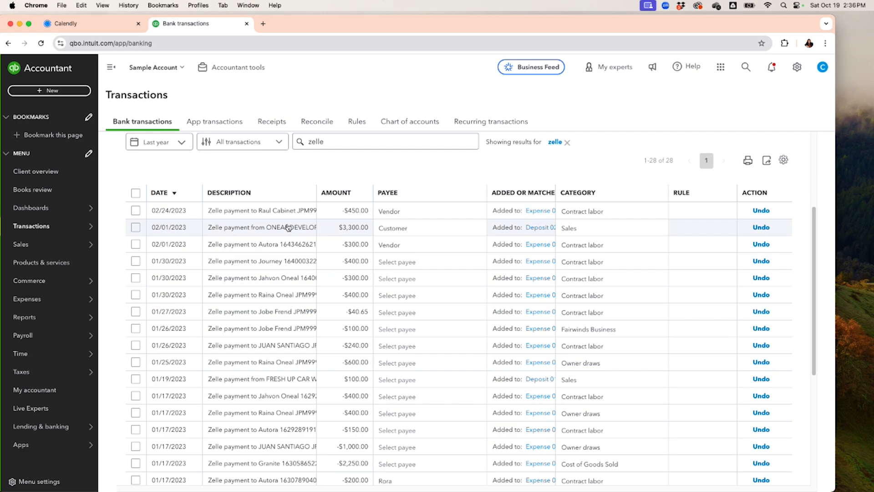
left_click(538, 245)
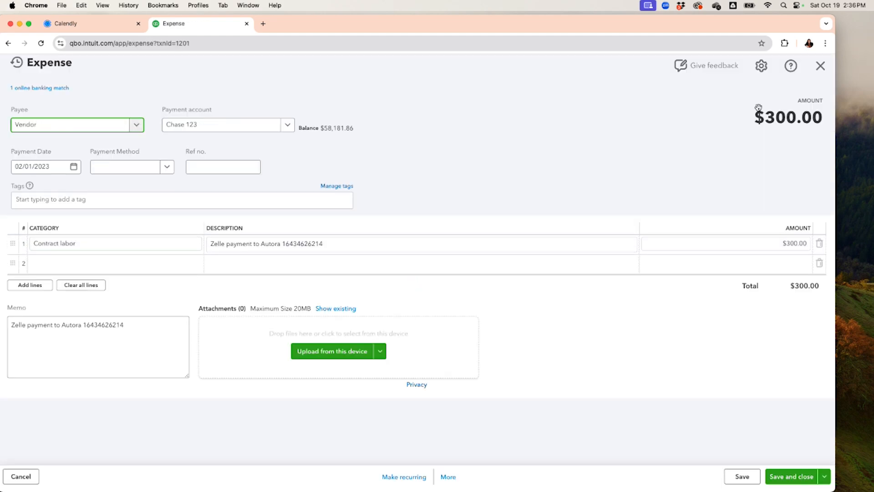
left_click(823, 72)
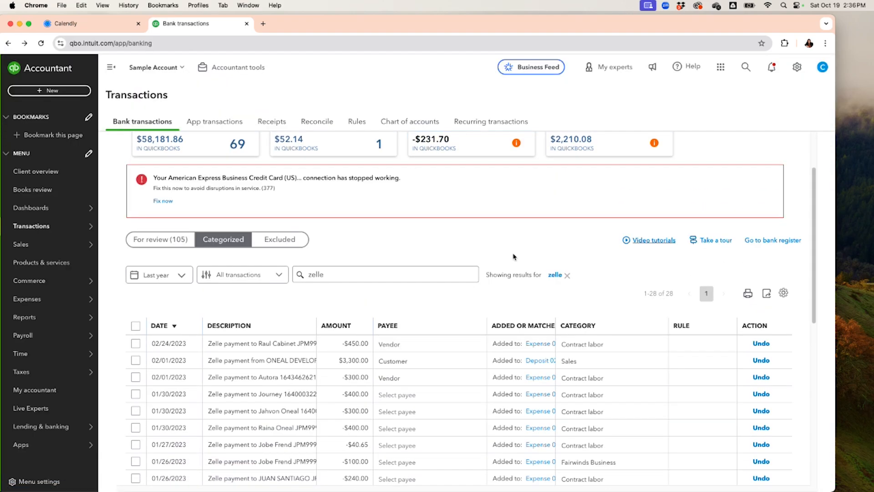
Recategorize the 02/01/2023 Zelle payment of $300.00 as Supplies & materials under Cost of Goods Sold.
scroll(513, 256, "down", 5)
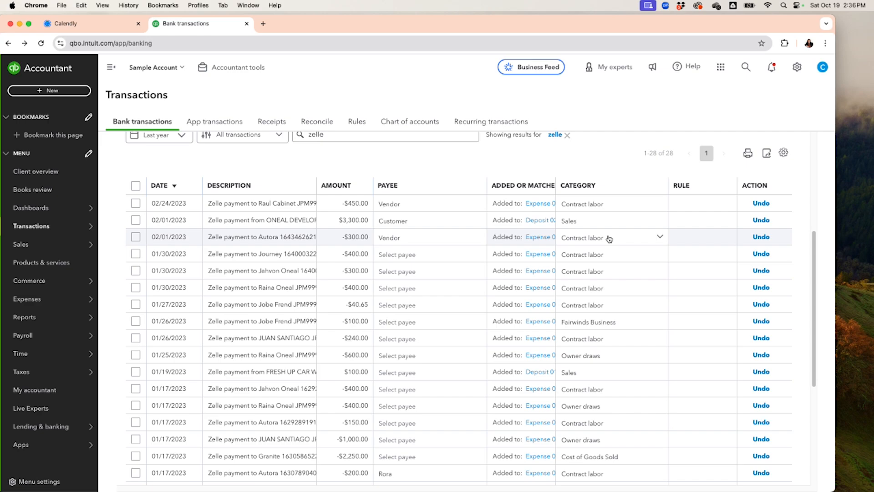
left_click(646, 243)
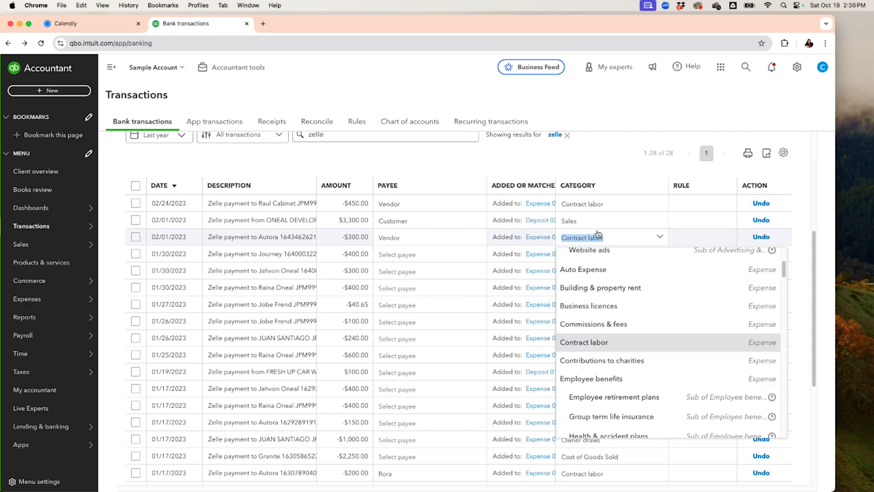
key("BackSpace")
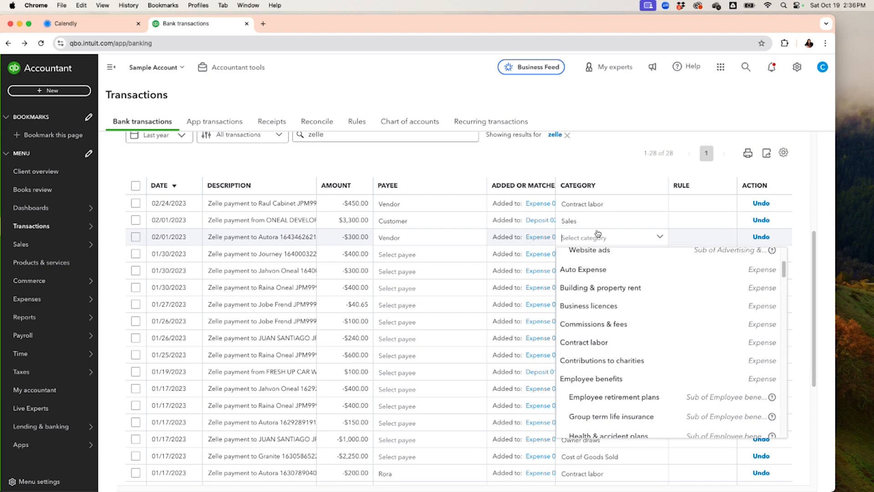
type("supp")
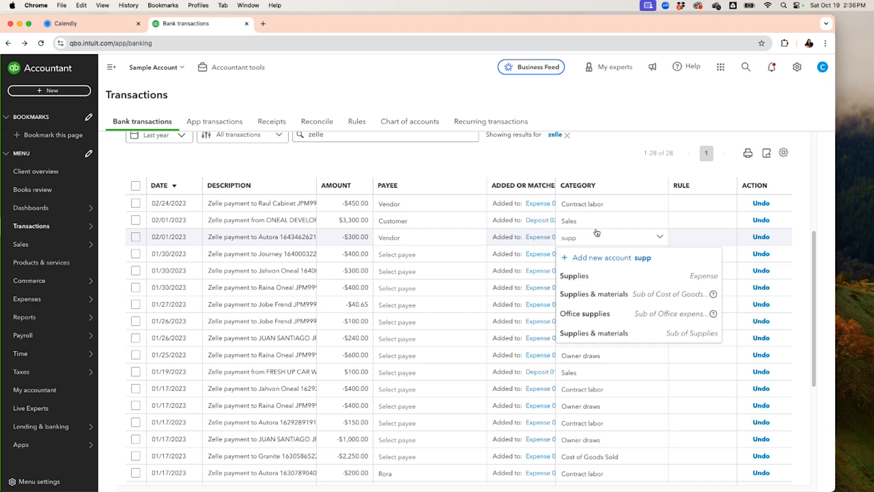
type("l")
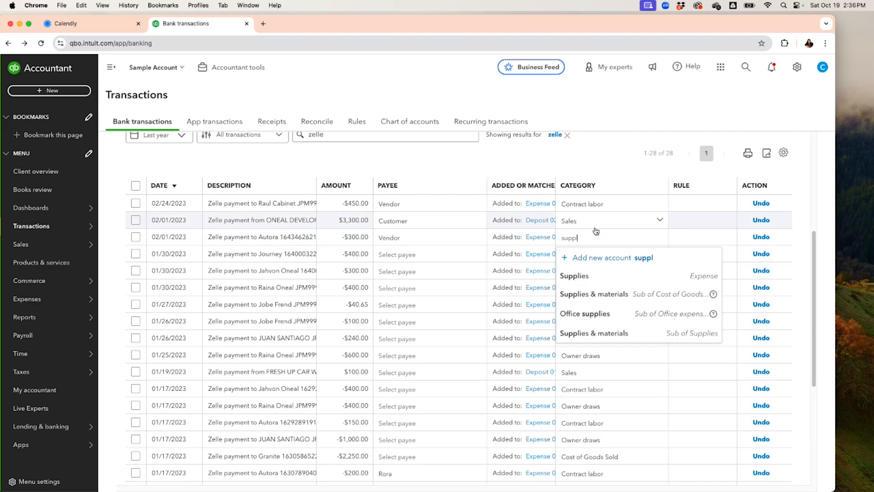
left_click(605, 294)
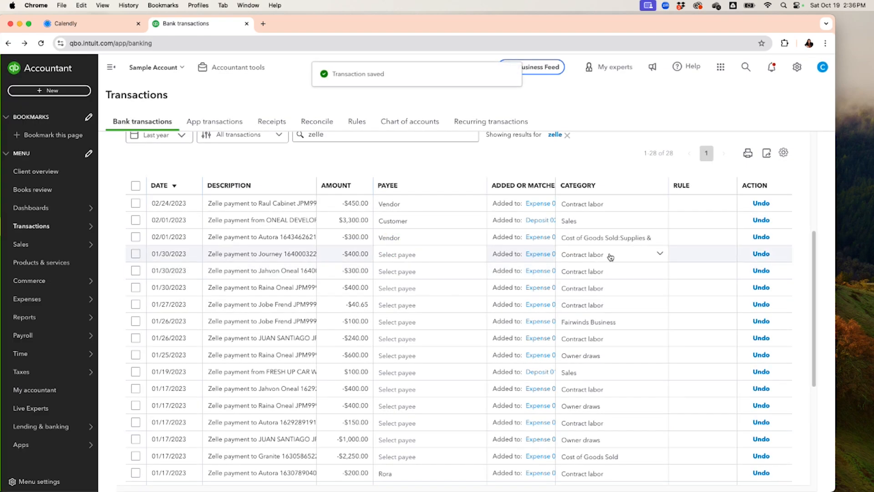
Recategorize the first listed 01/30/2023 Zelle payment of $400.00 as Supplies & materials under Cost of Goods Sold.
left_click(609, 256)
type("supp")
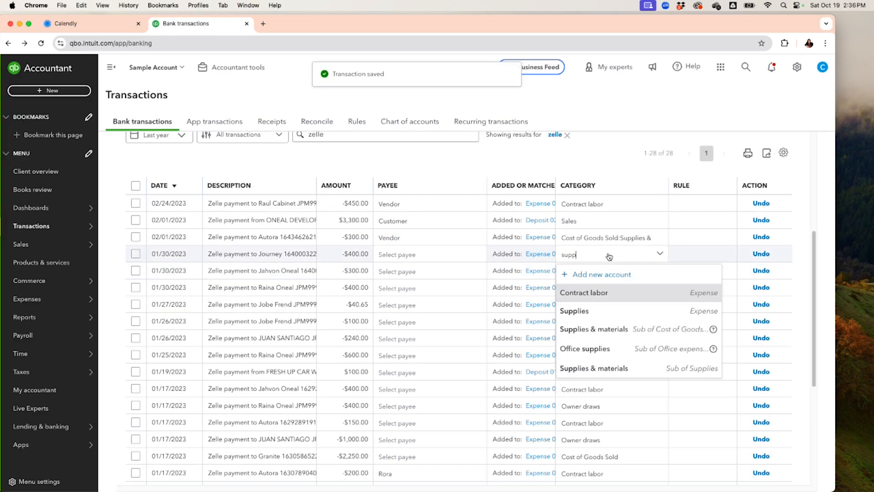
left_click(600, 336)
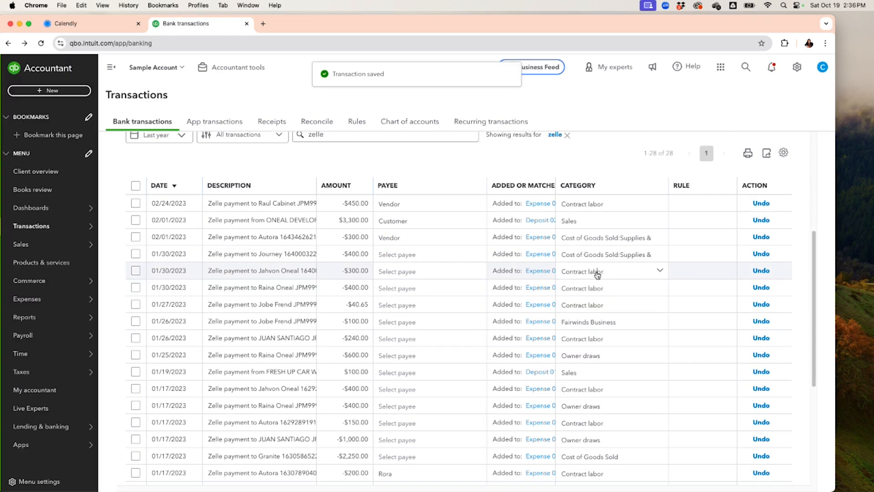
Recategorize the 01/30/2023 Zelle payment of $300.00 as Supplies & materials under Cost of Goods Sold.
left_click(597, 272)
type("s Sold:Supplie")
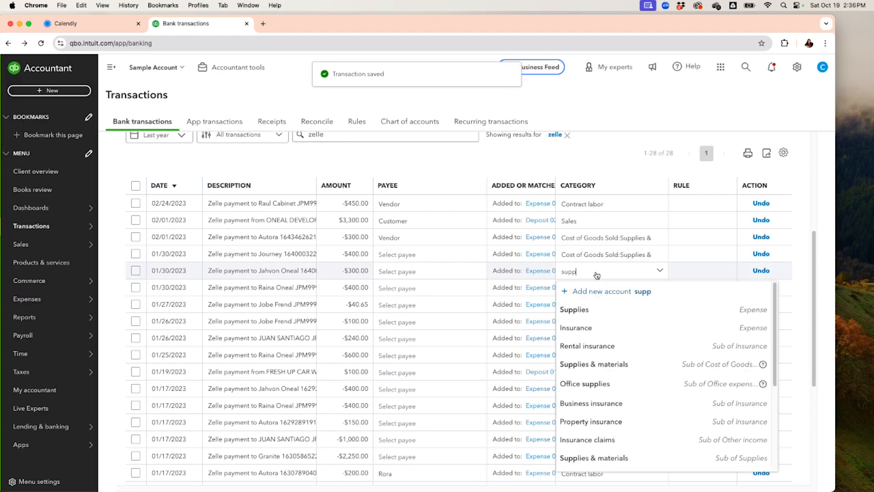
type("s")
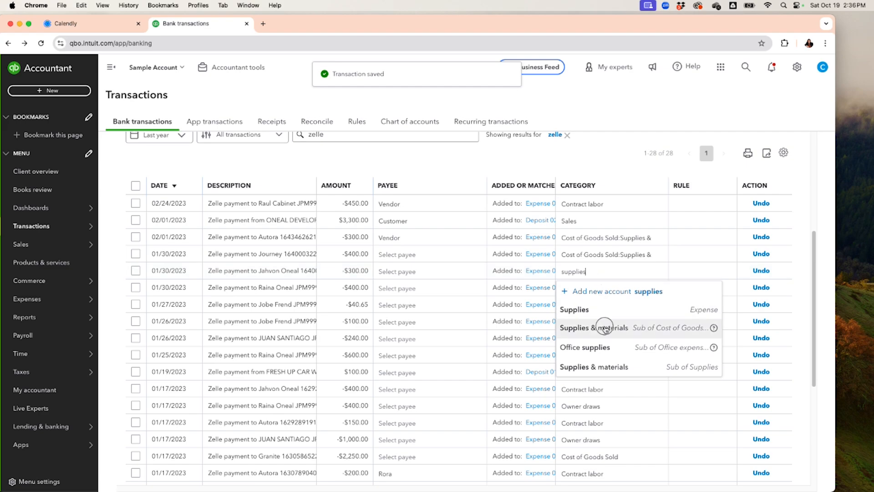
left_click(601, 327)
Recategorize the second listed 01/30/2023 Zelle payment of $400.00 as Supplies & materials under Cost of Goods Sold.
left_click(605, 290)
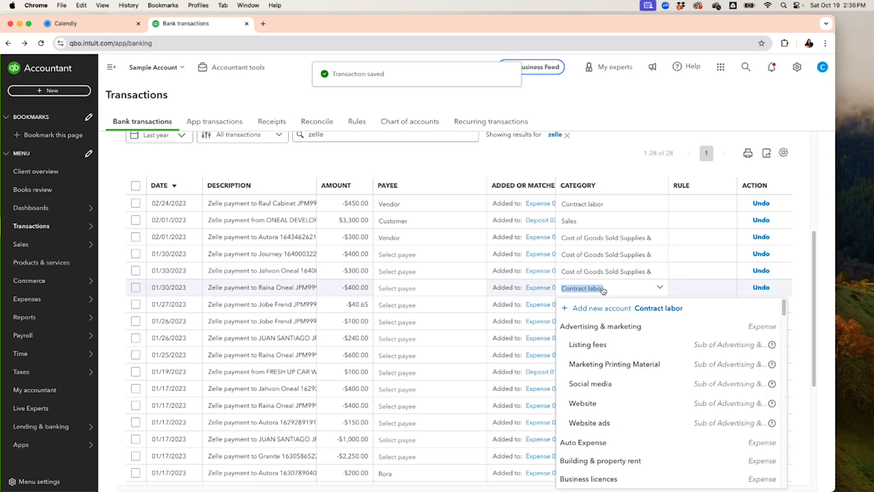
type("supp")
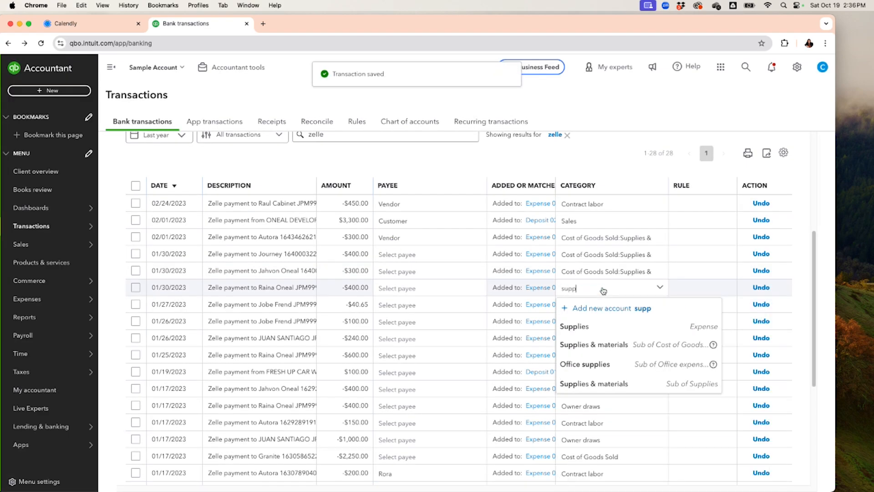
left_click(608, 344)
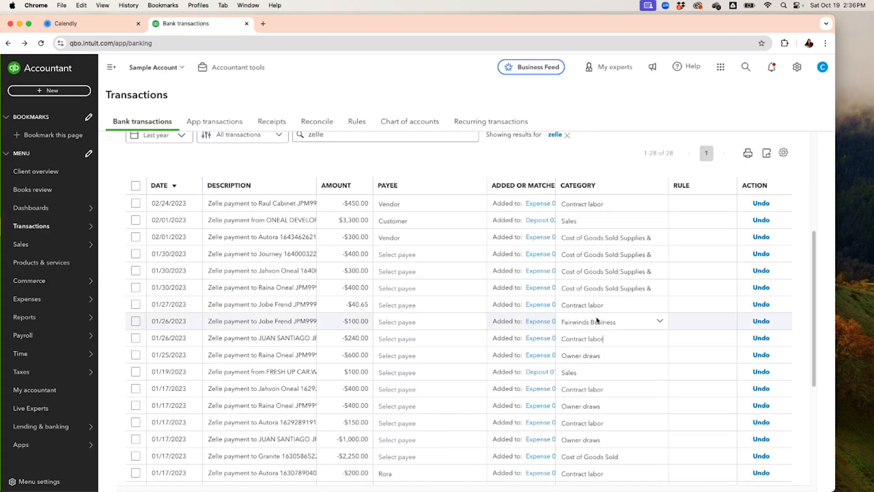
Recategorize the 01/27/2023 Zelle payment of $40.65 as Supplies & materials under Cost of Goods Sold.
left_click(594, 306)
type("su")
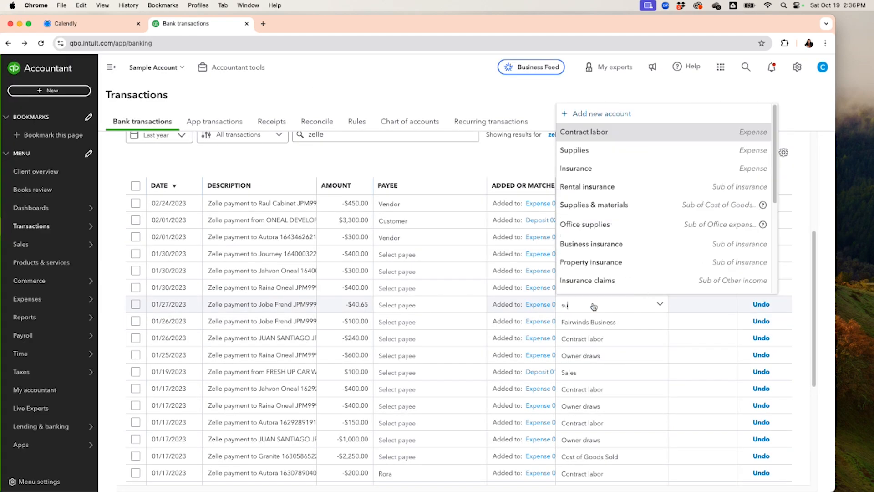
type("pplies")
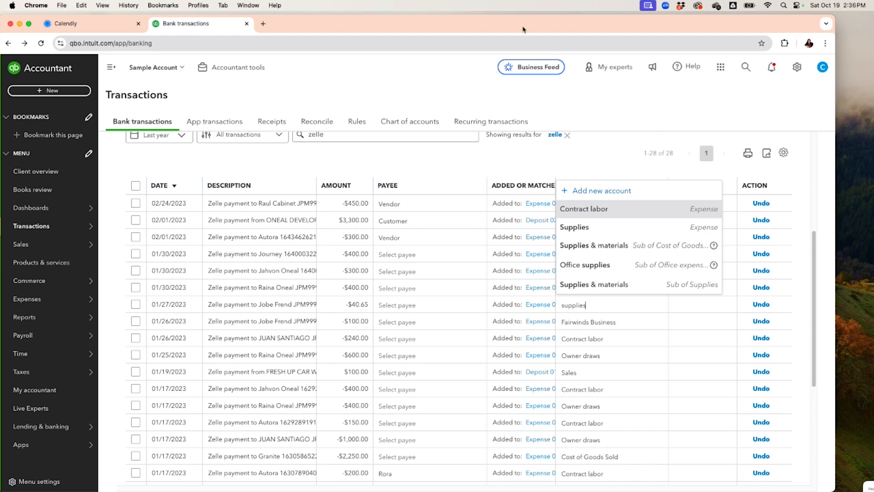
left_click(608, 246)
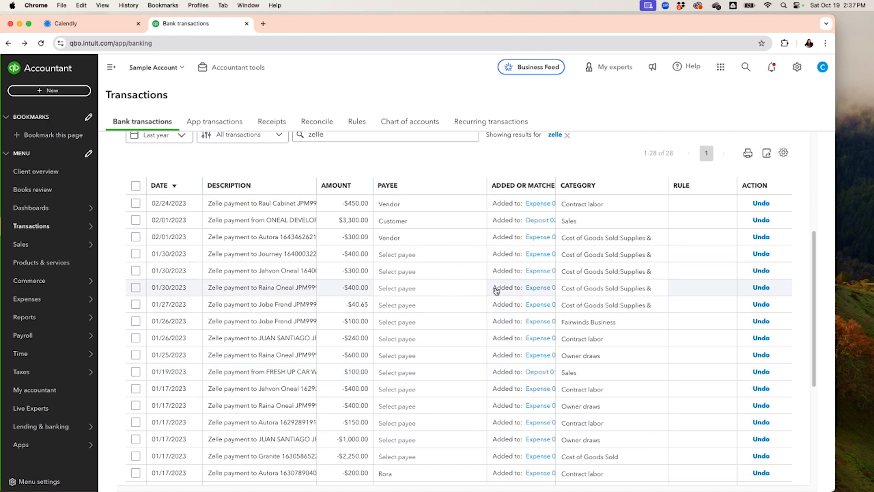
scroll(496, 291, "down", 2)
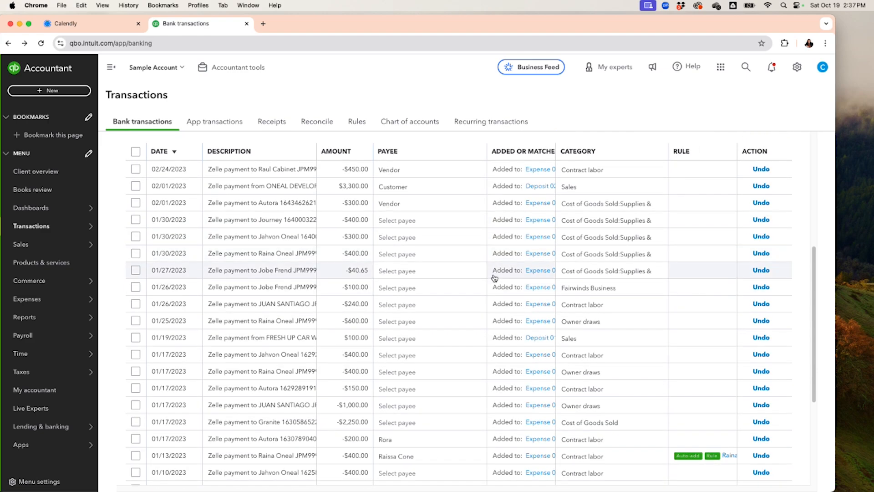
scroll(504, 304, "down", 3)
scroll(504, 305, "up", 5)
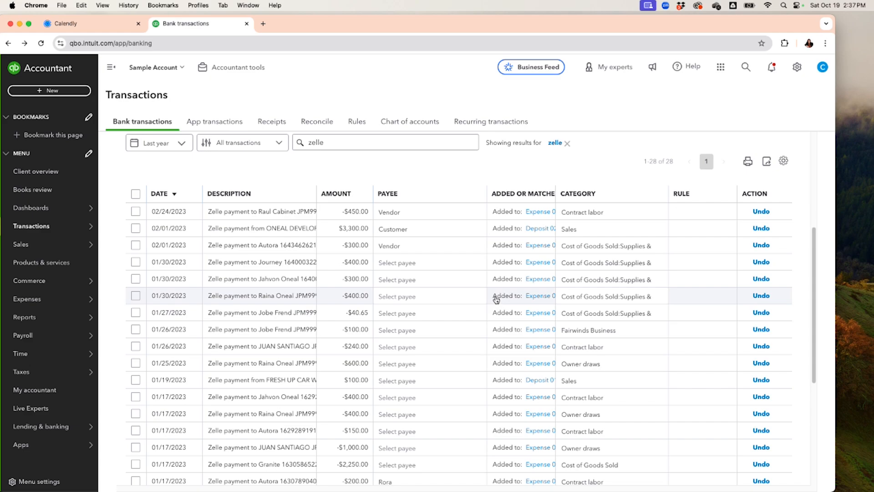
Check the For review and Categorized lists of the American Express feed for Zelle transactions, and return to the Chase 123 feed.
scroll(496, 299, "up", 5)
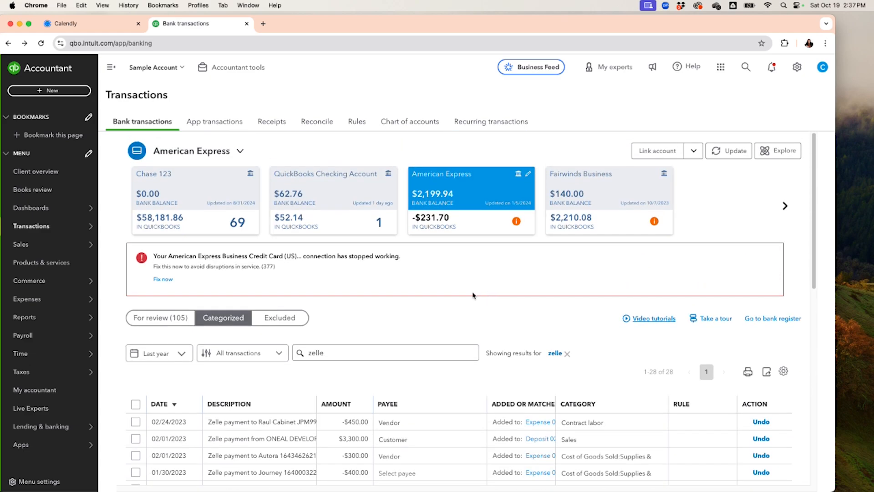
mouse_move(54, 223)
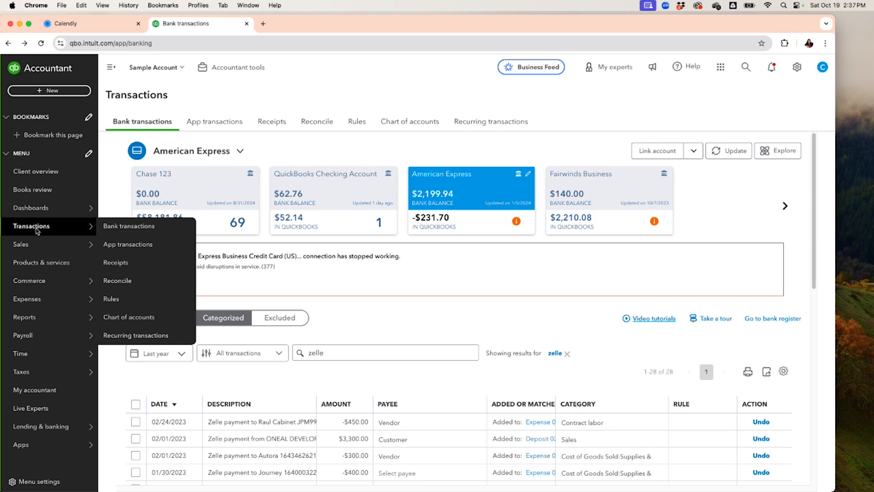
left_click(141, 227)
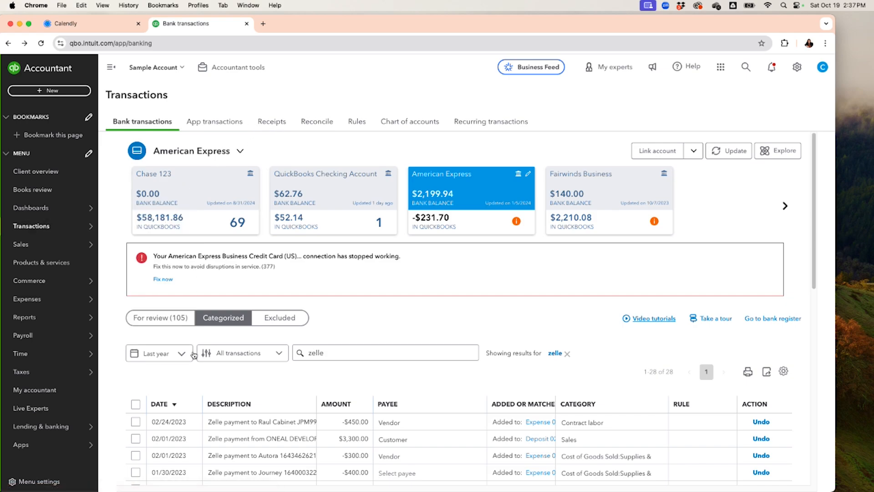
left_click(169, 322)
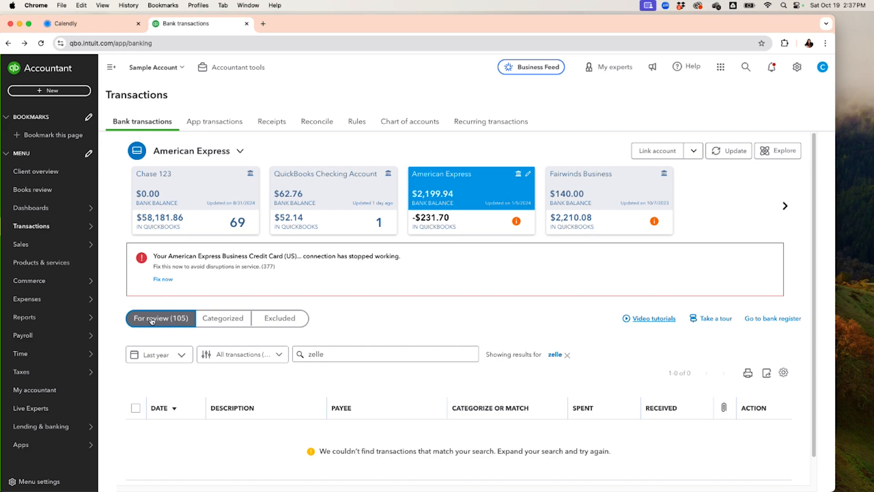
left_click(228, 320)
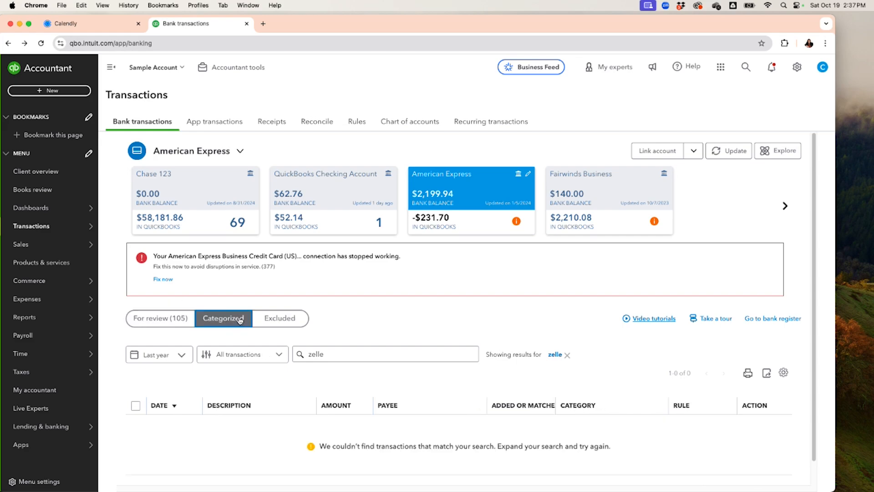
scroll(241, 319, "down", 1)
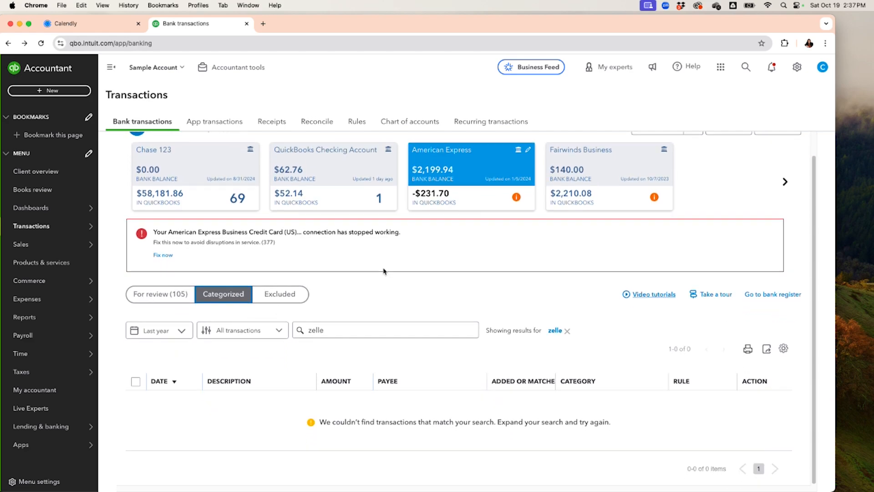
left_click(209, 176)
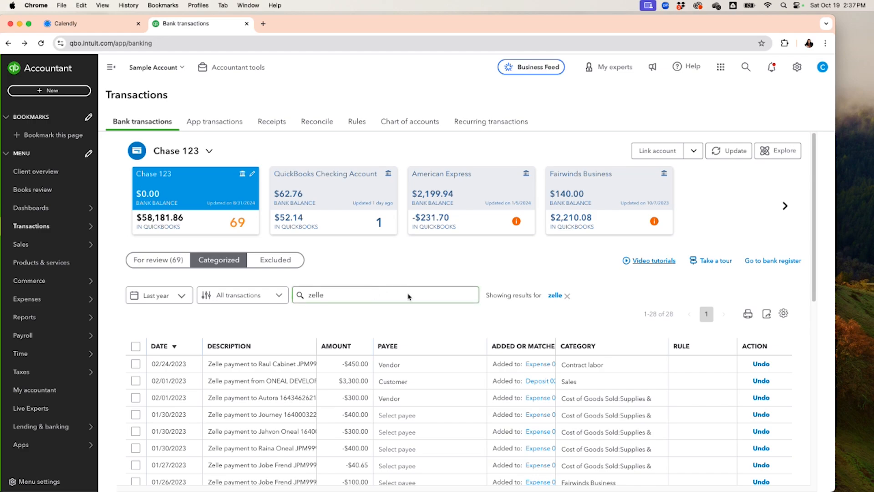
Replace the Zelle filter on last year's categorized Chase 123 transactions with a search for check number 2254.
left_click(567, 296)
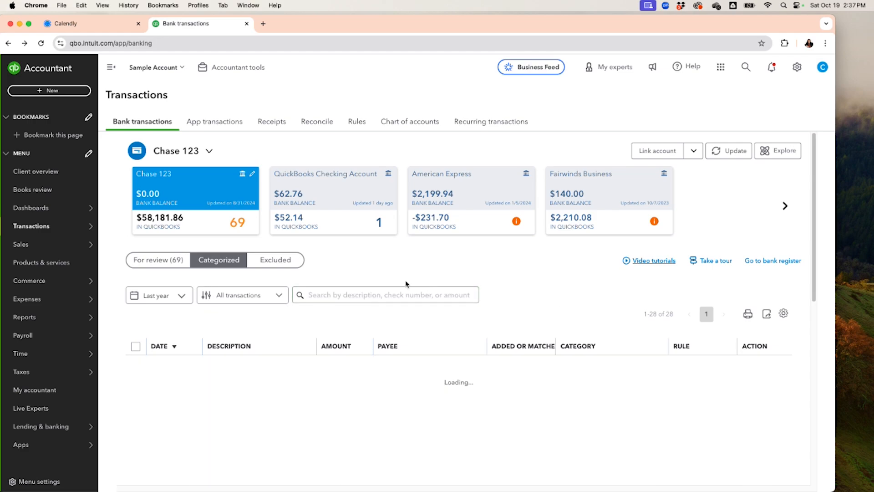
left_click(385, 295)
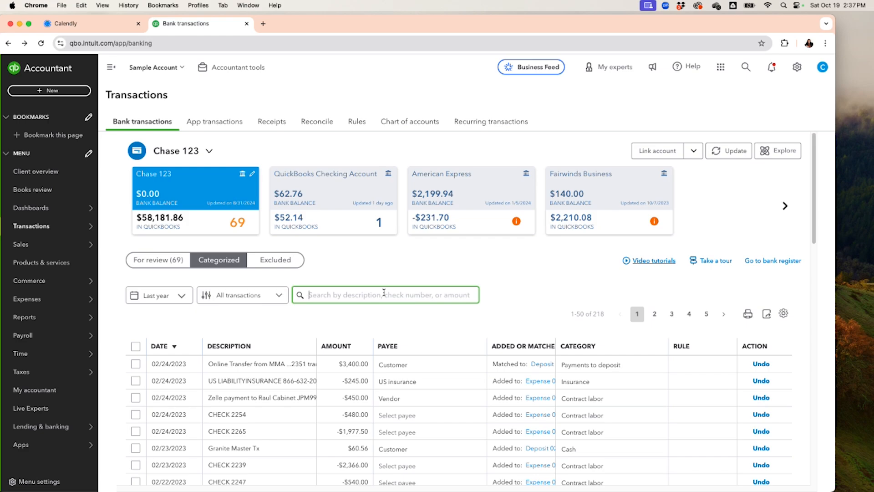
type("2254")
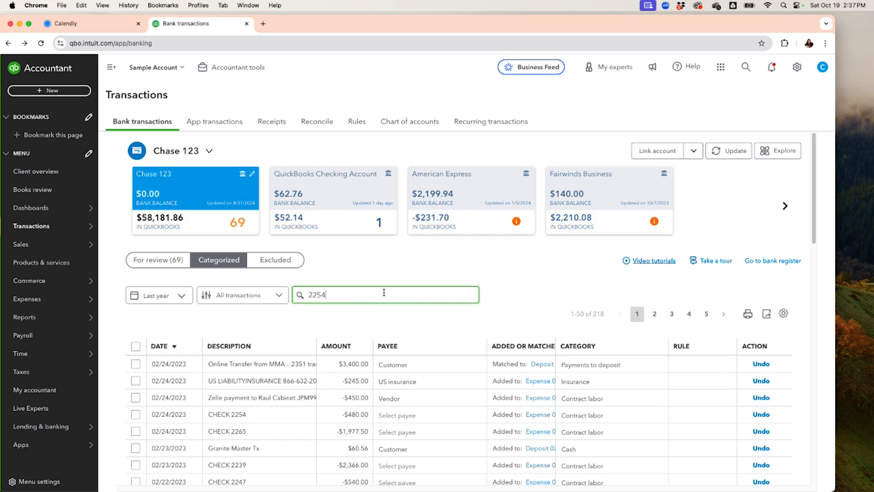
key("Return")
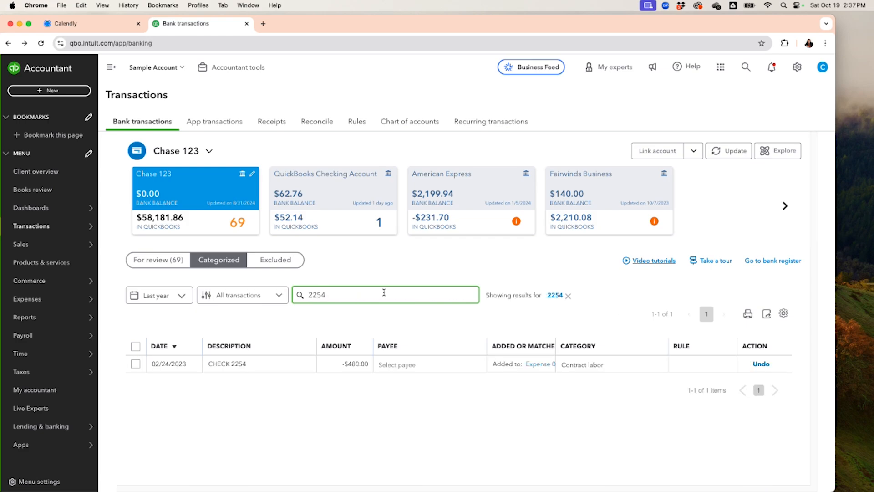
Clear the check number search and look through last year's full list of categorized Chase 123 transactions.
left_click(569, 296)
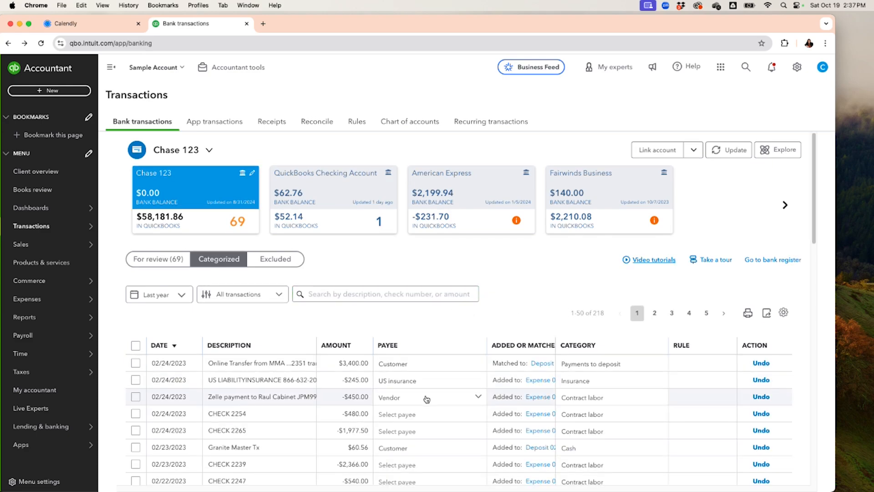
scroll(426, 399, "down", 5)
scroll(428, 399, "down", 10)
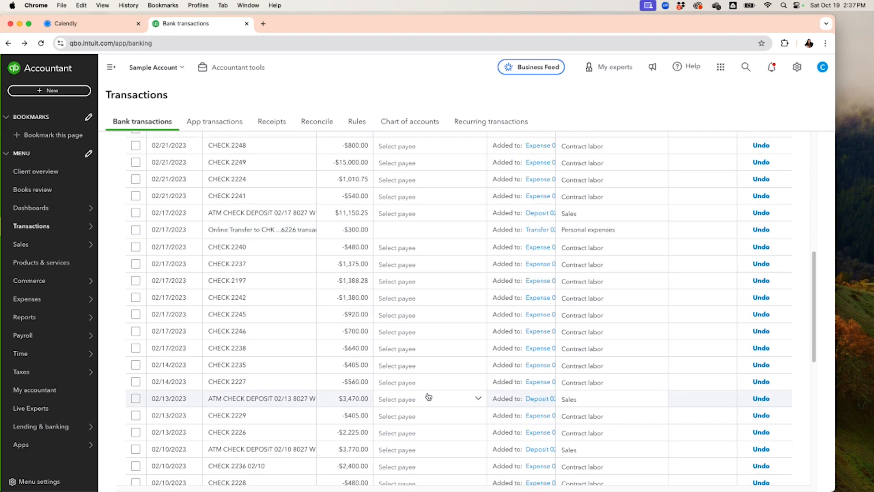
scroll(429, 395, "up", 15)
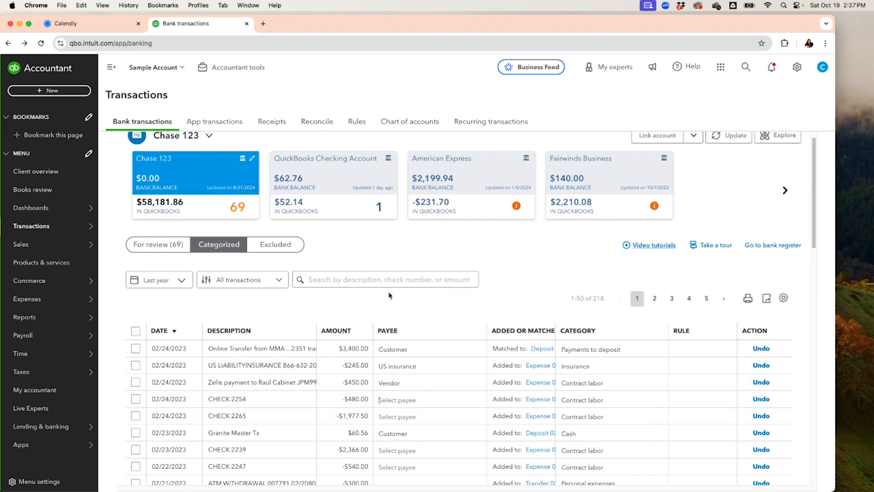
left_click(388, 280)
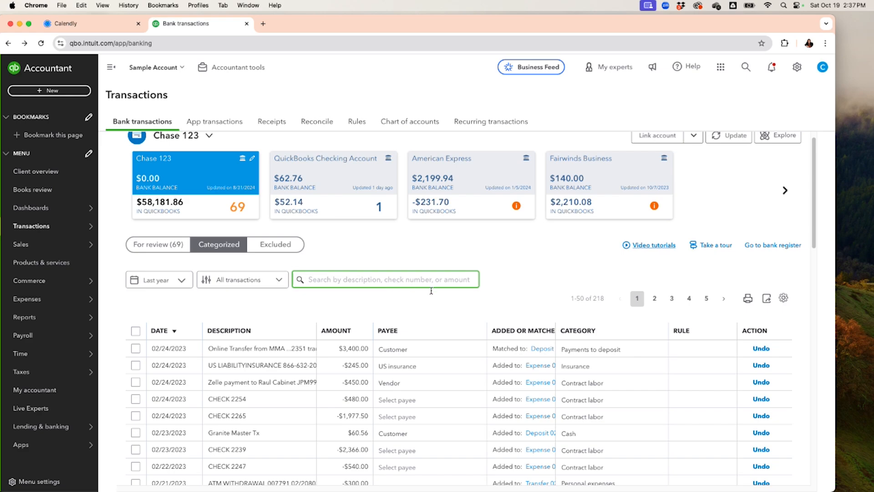
Open the Profit and Loss report and run it for Last Year.
mouse_move(48, 318)
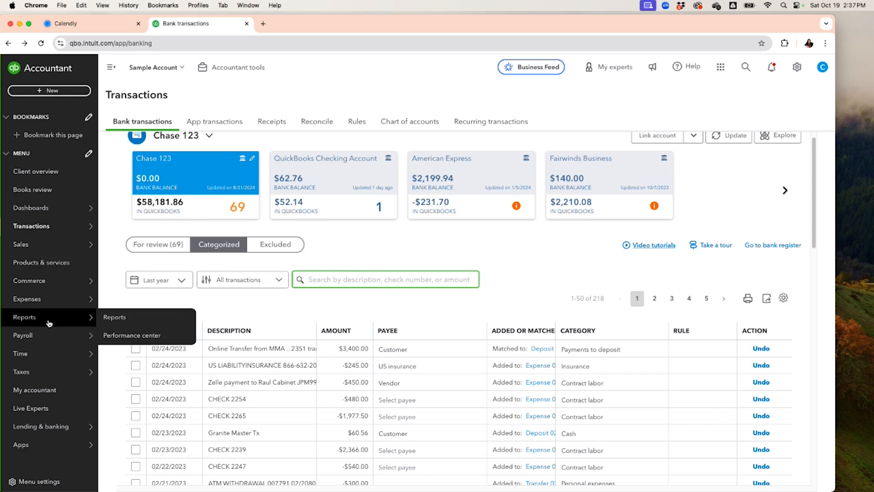
left_click(132, 325)
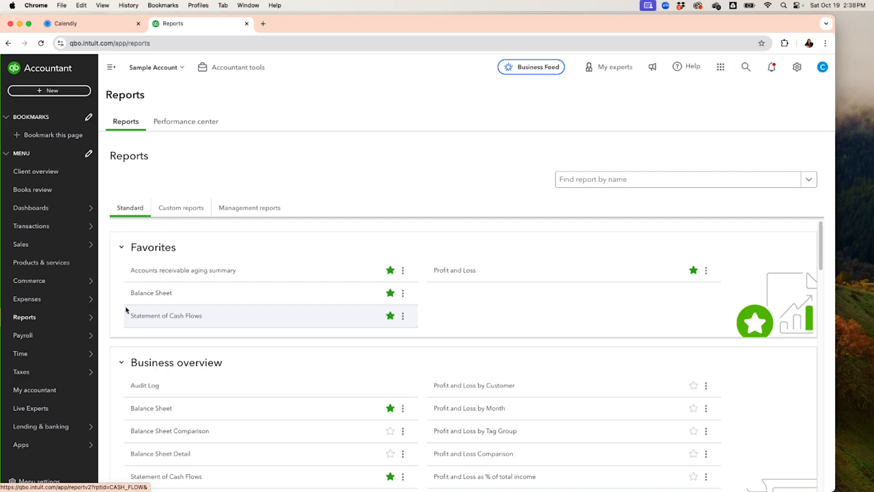
left_click(445, 273)
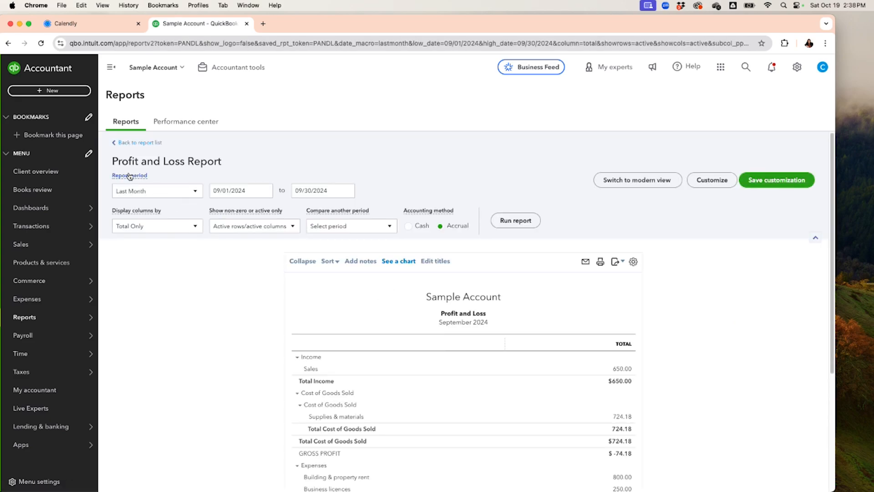
left_click(175, 192)
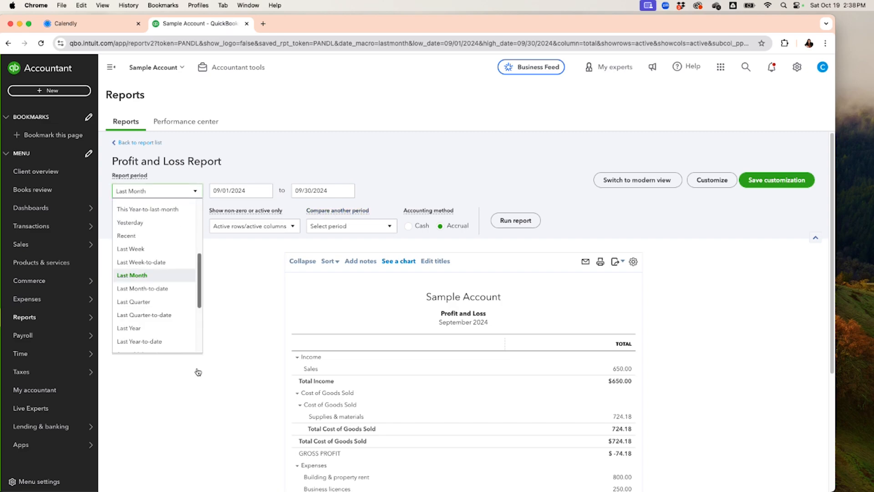
left_click(152, 327)
left_click(519, 222)
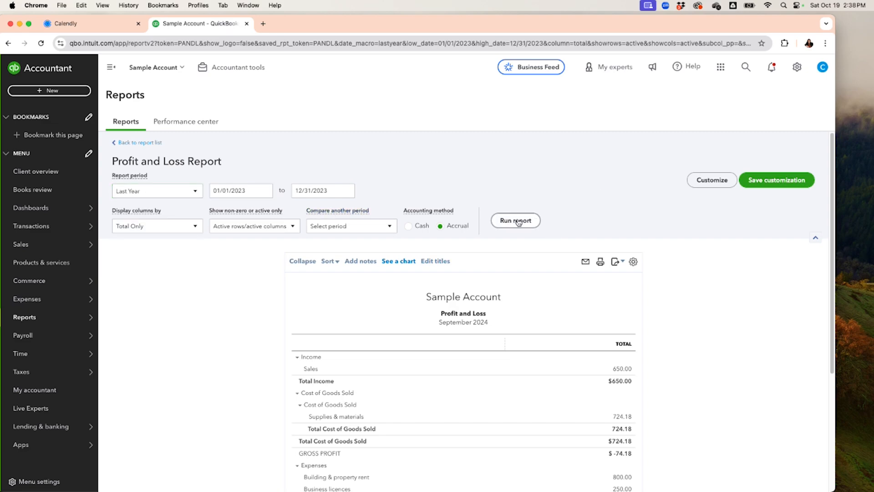
Open the transactions behind the Contract labor total in the Profit and Loss report.
scroll(502, 296, "down", 4)
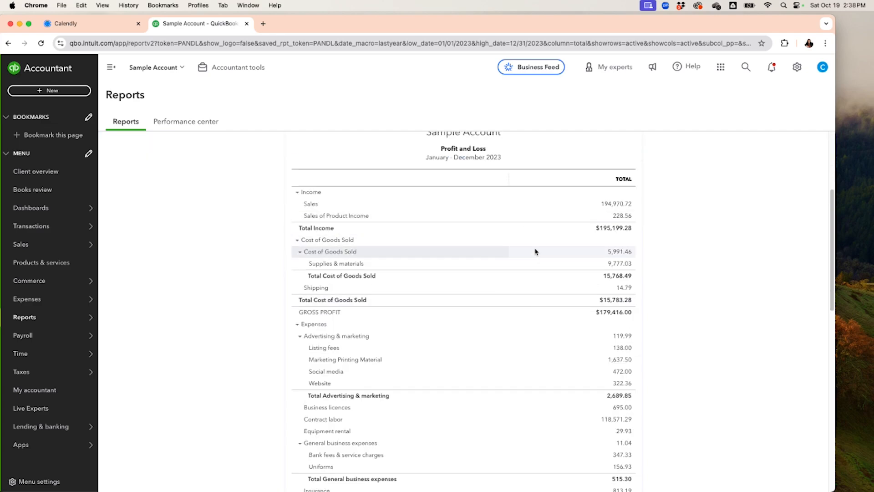
scroll(434, 316, "down", 1)
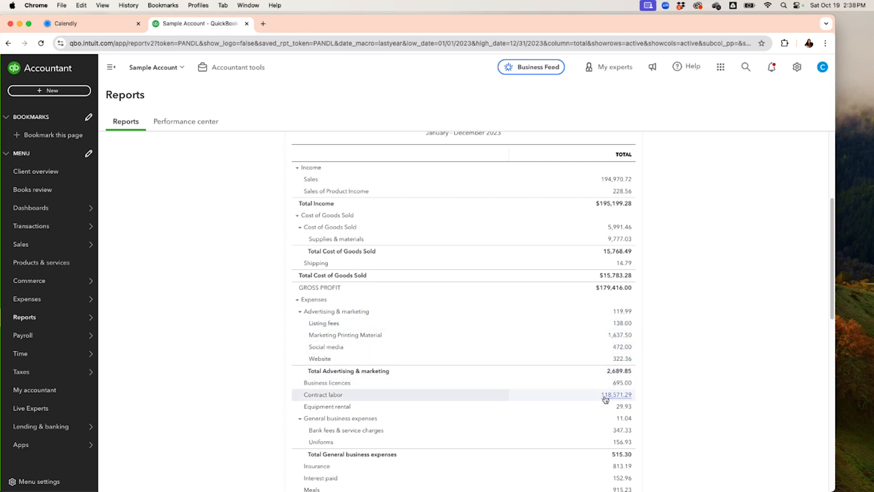
scroll(609, 383, "down", 3)
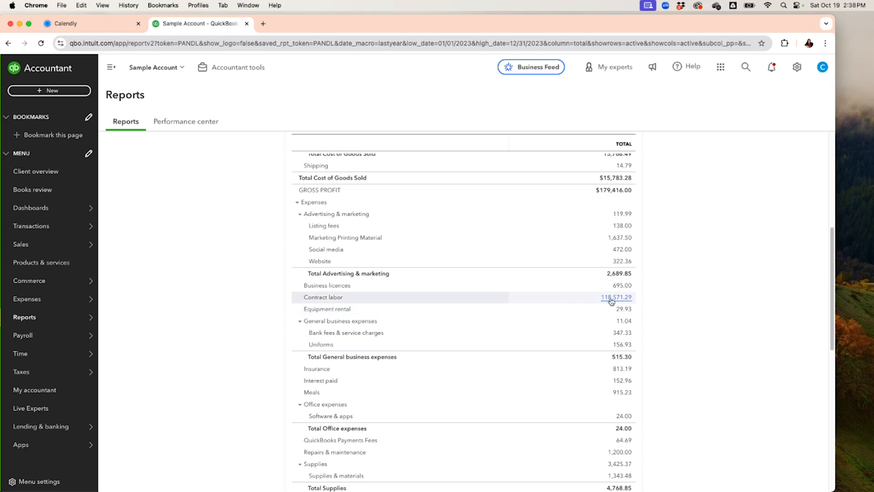
left_click(611, 299)
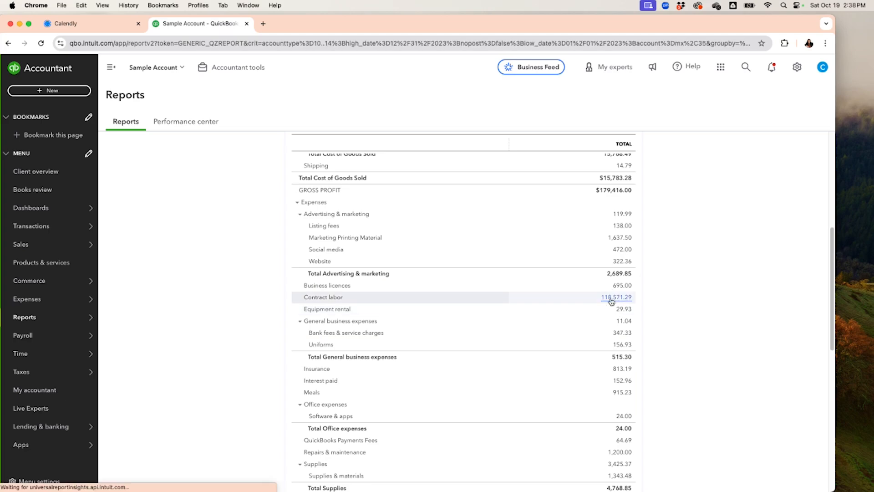
Recategorize the 01/17/2023 Zelle payment of $150.00 as Supplies & materials under Cost of Goods Sold, and save the expense.
scroll(612, 309, "down", 10)
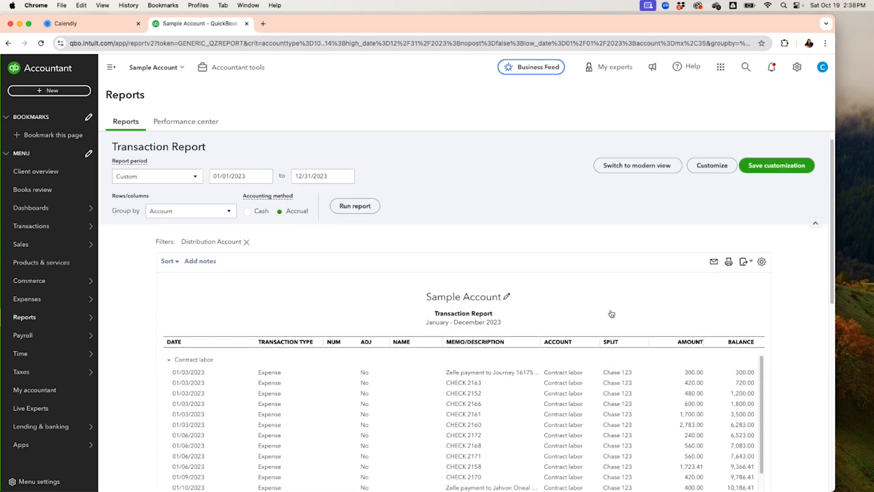
scroll(612, 312, "down", 4)
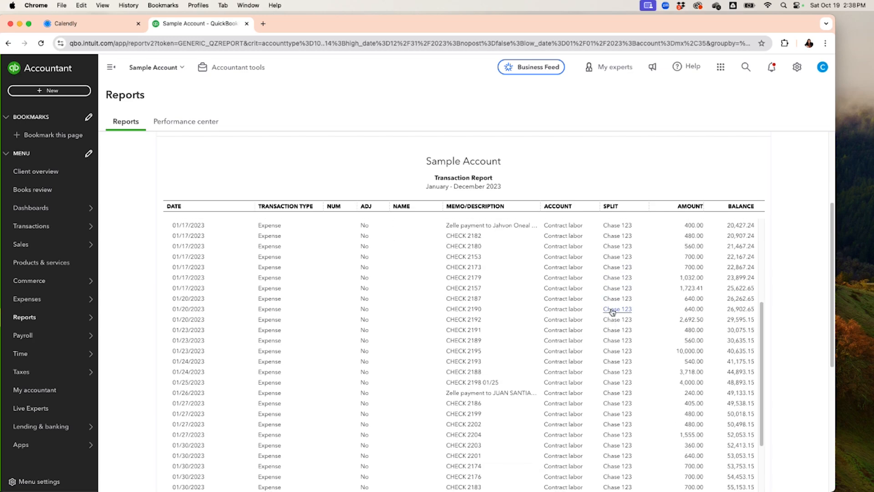
scroll(613, 312, "up", 4)
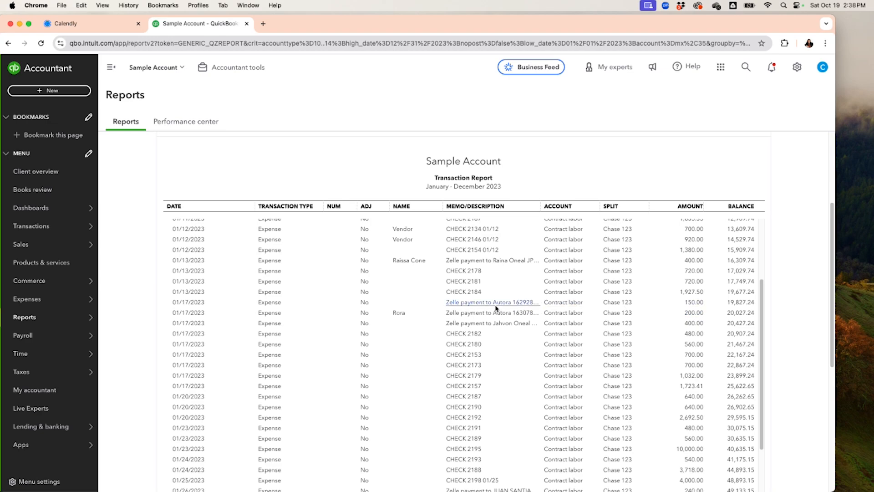
left_click(693, 303)
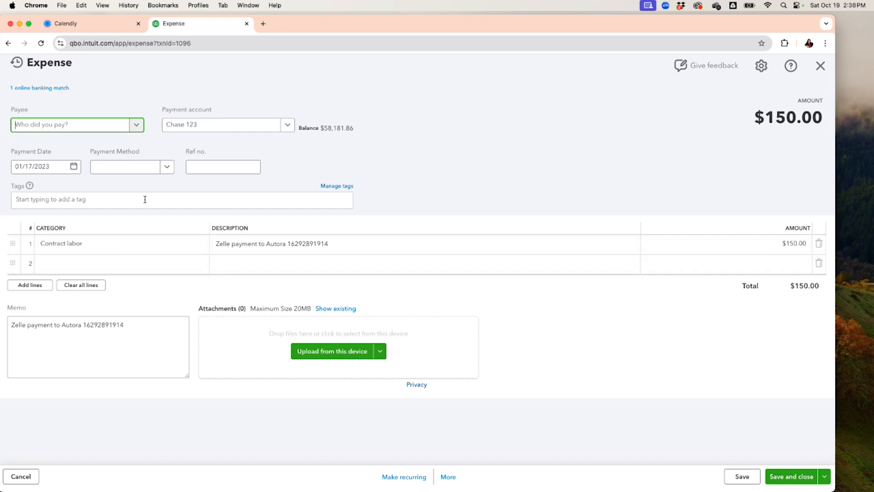
left_click(91, 244)
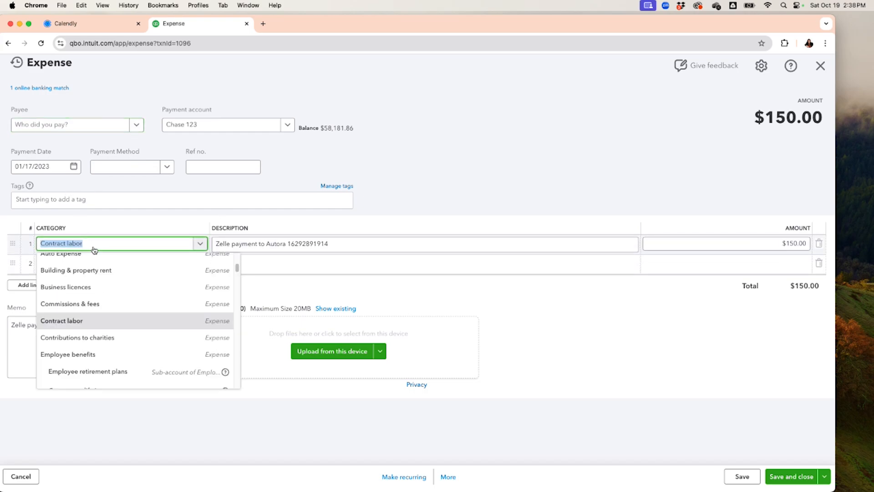
type("suppli")
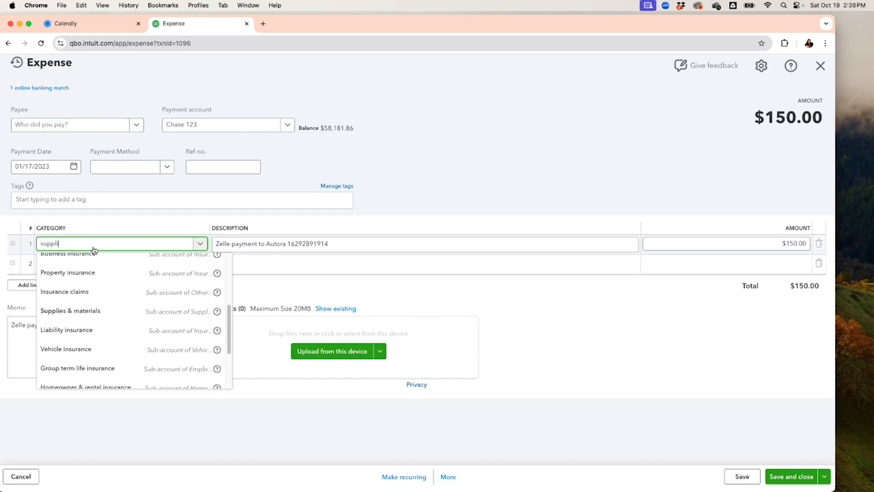
type("es")
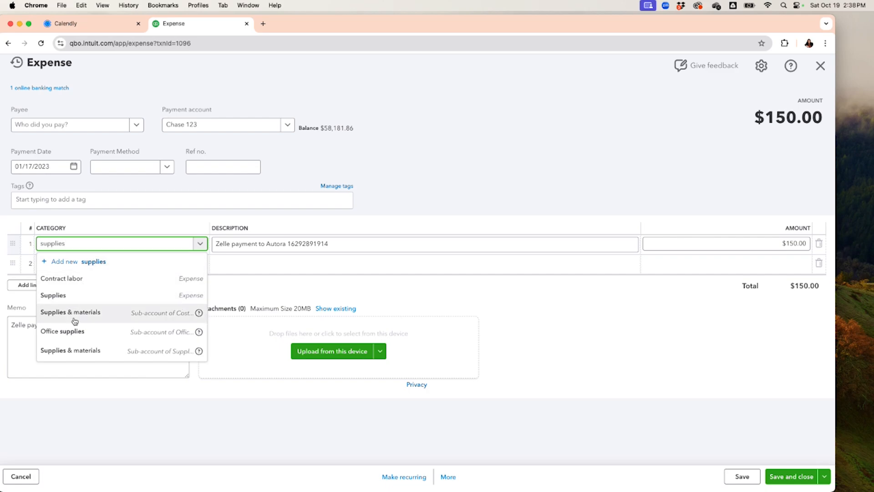
left_click(74, 319)
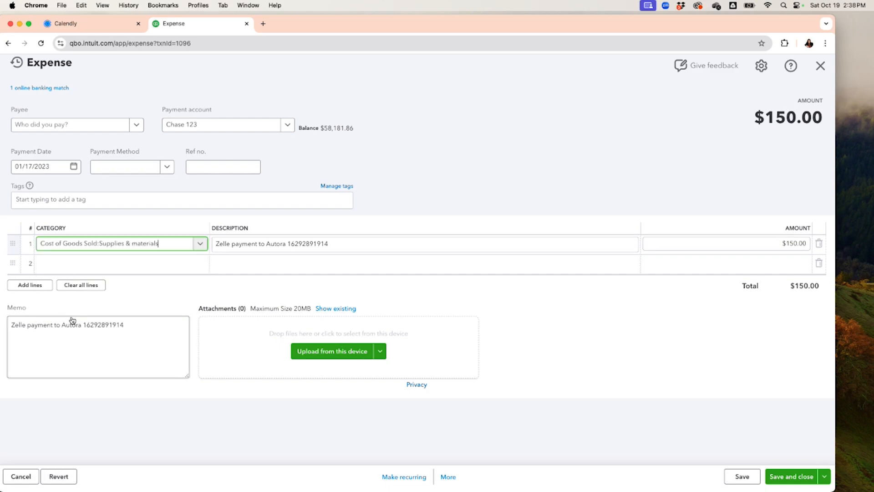
left_click(799, 482)
left_click(440, 325)
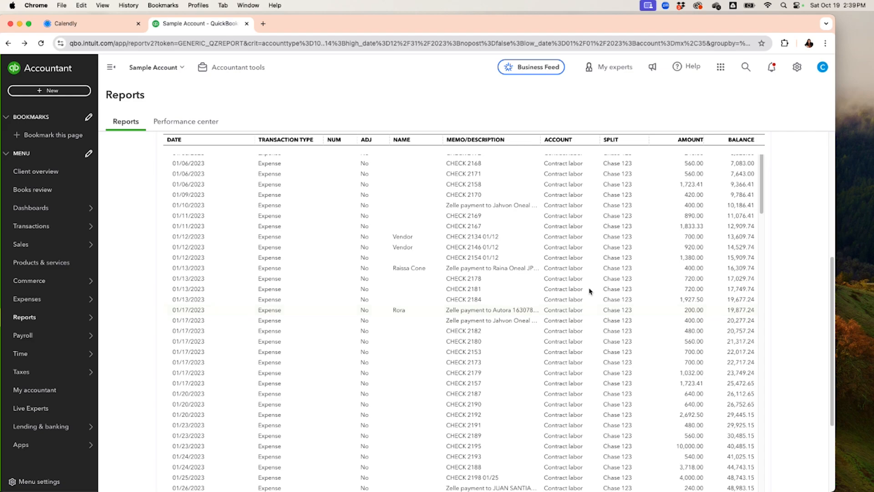
Look over the remaining Contract labor transactions in the Transaction Report.
scroll(592, 288, "down", 5)
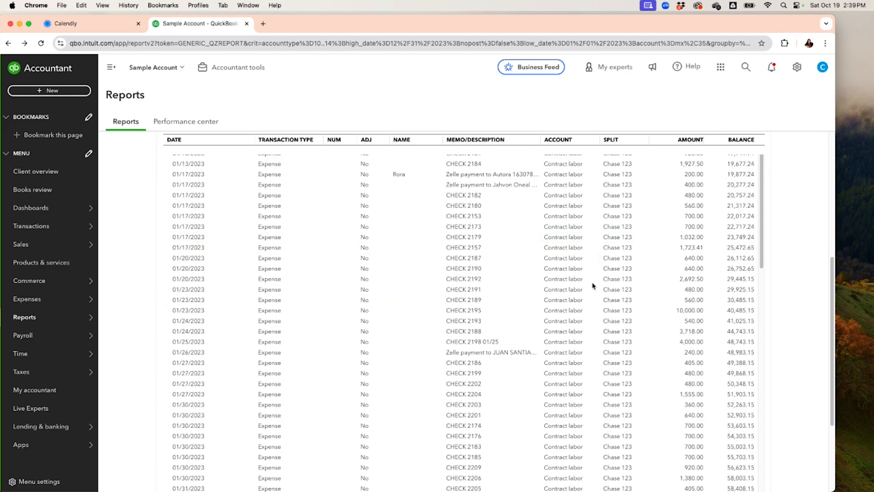
scroll(593, 286, "up", 15)
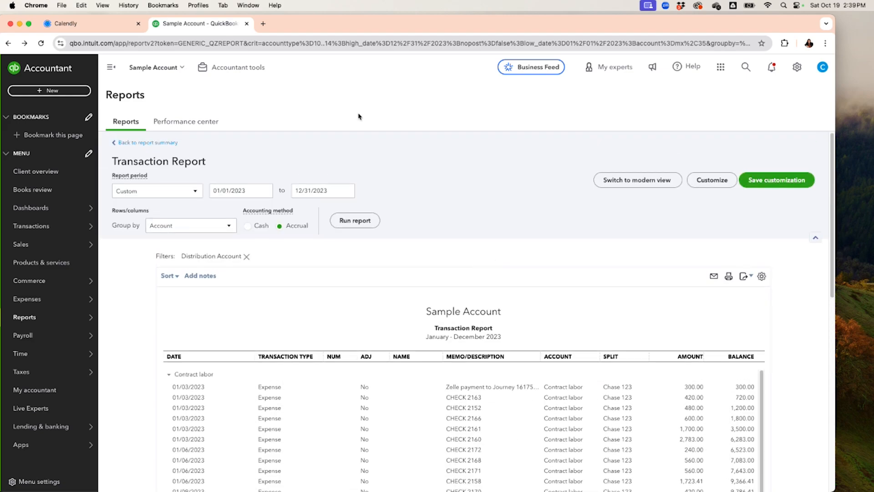
Go back to the Profit and Loss summary, and open the categorized American Express transactions in the bank feed.
left_click(171, 143)
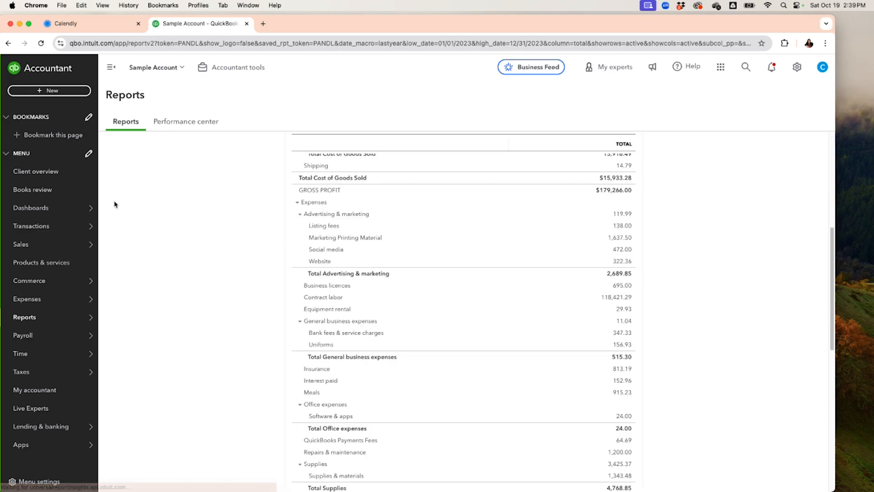
mouse_move(42, 226)
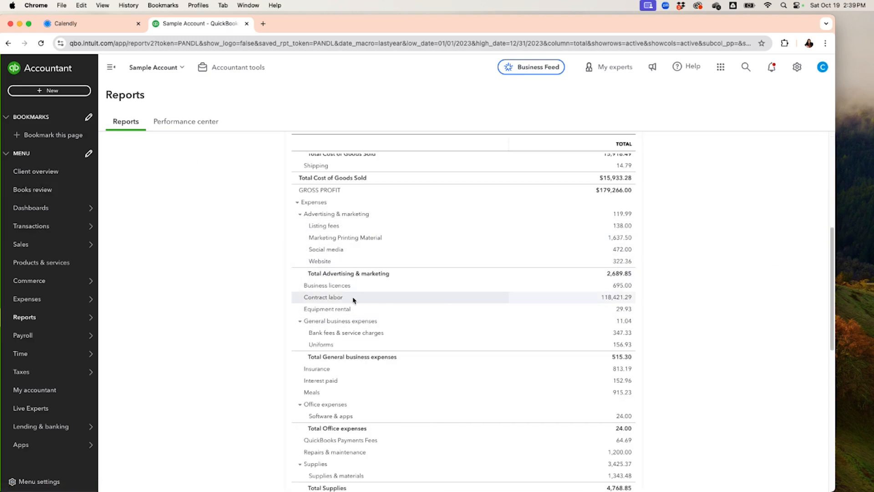
scroll(346, 296, "down", 5)
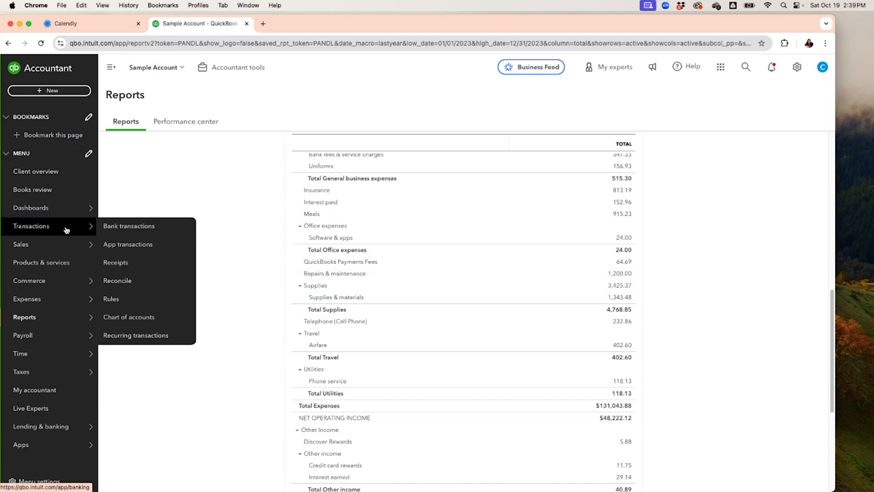
left_click(147, 228)
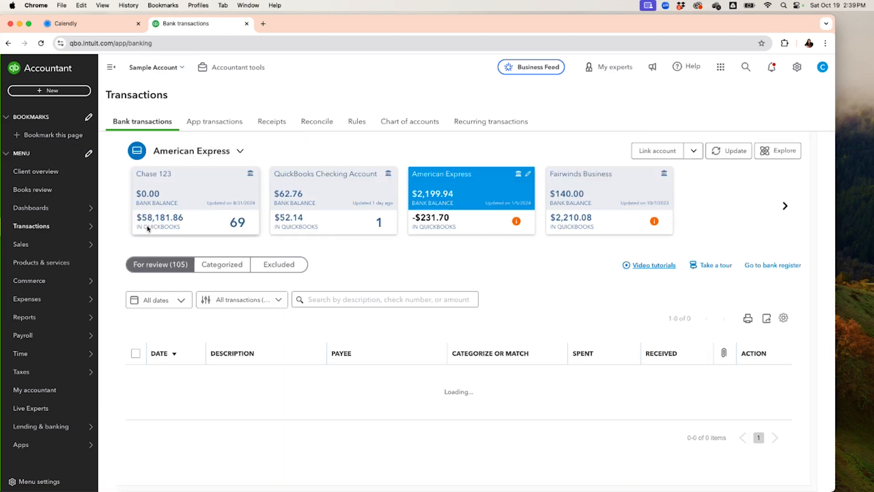
left_click(228, 318)
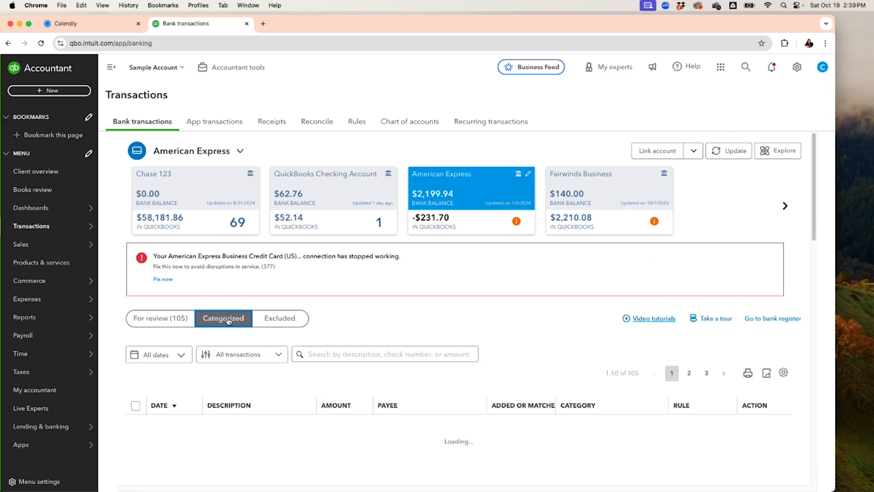
Filter the categorized American Express transactions to the Last year date range.
scroll(178, 309, "down", 5)
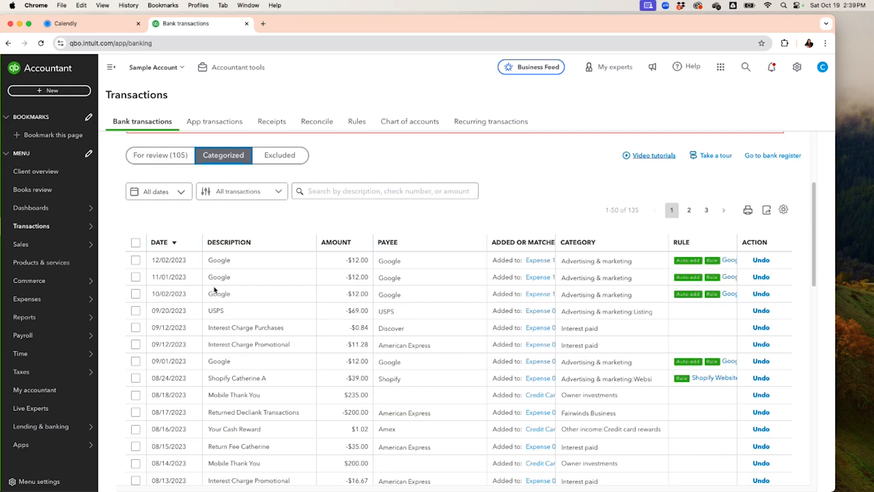
left_click(185, 199)
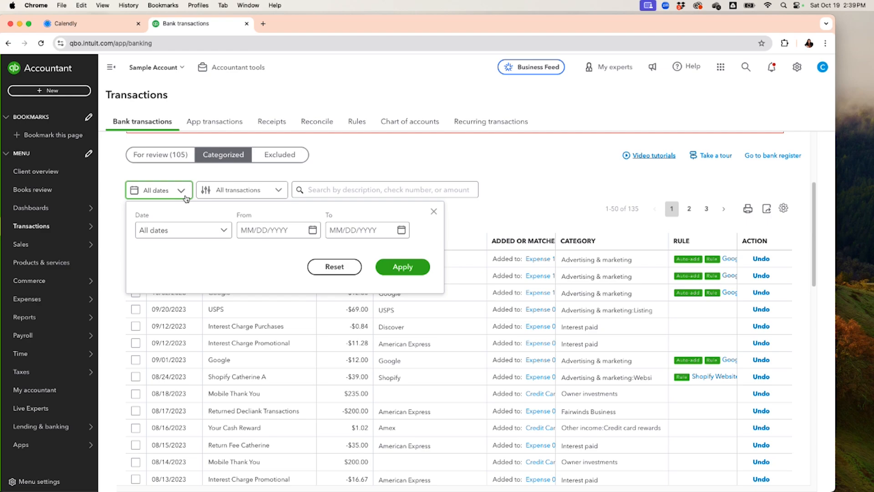
left_click(211, 231)
scroll(198, 305, "down", 2)
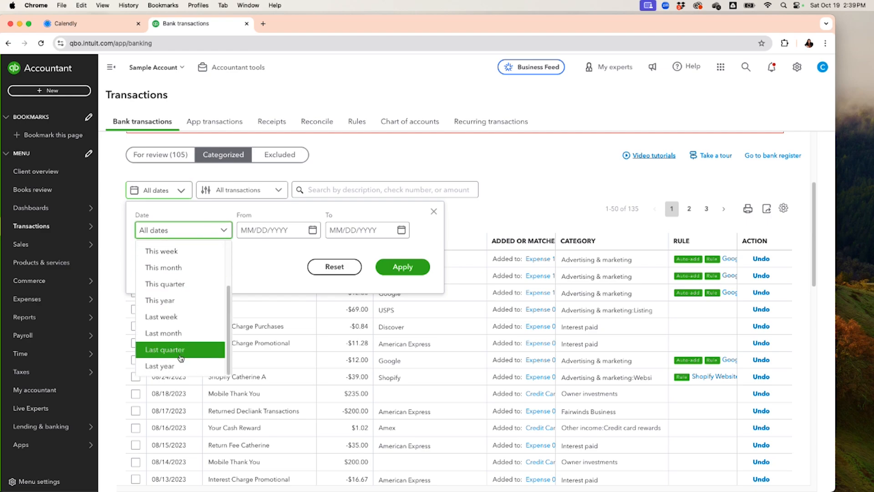
left_click(170, 366)
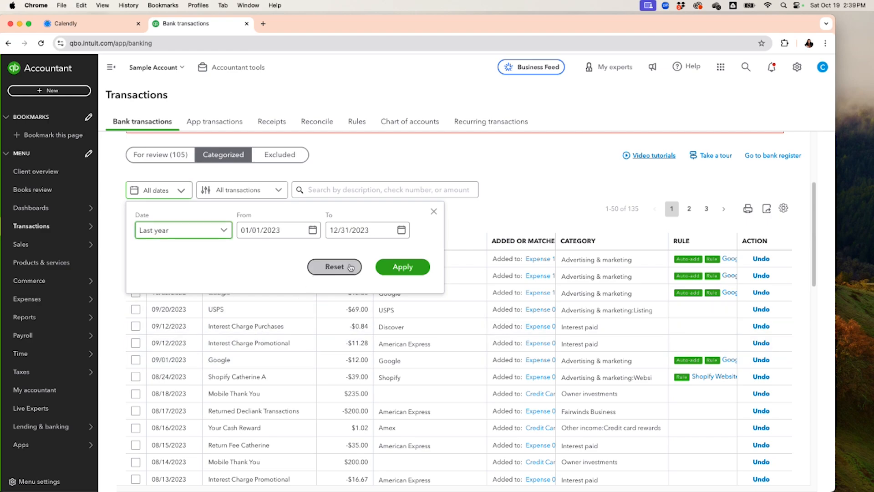
left_click(405, 269)
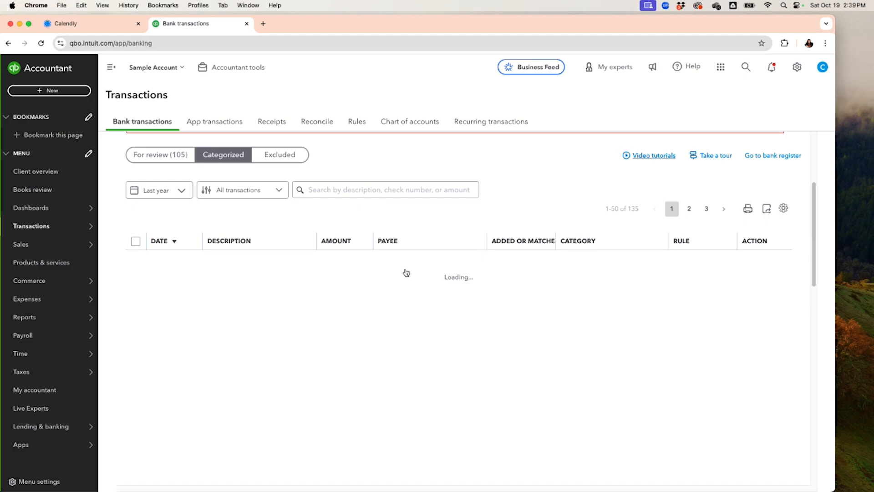
Search last year's categorized transactions for google.com.
left_click(349, 191)
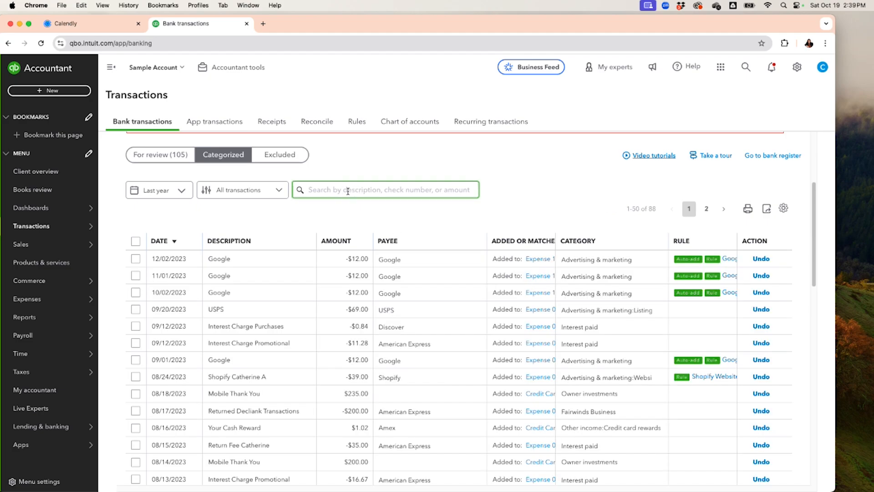
type("google")
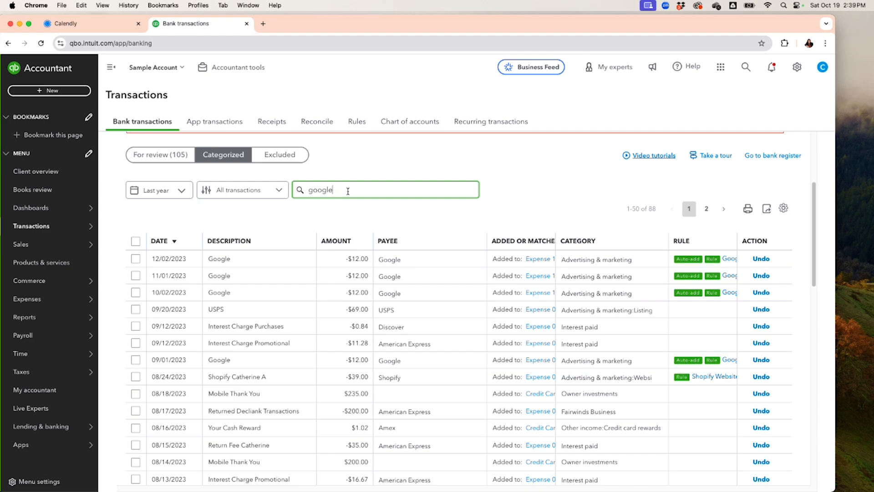
type(".com")
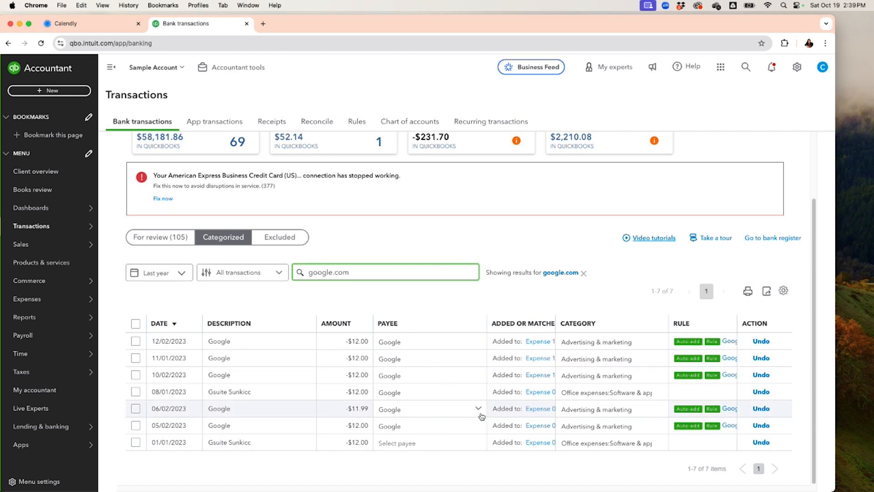
Recategorize the 06/02/2023 Google transaction of $11.99 as Software & apps under Office expenses.
left_click(584, 412)
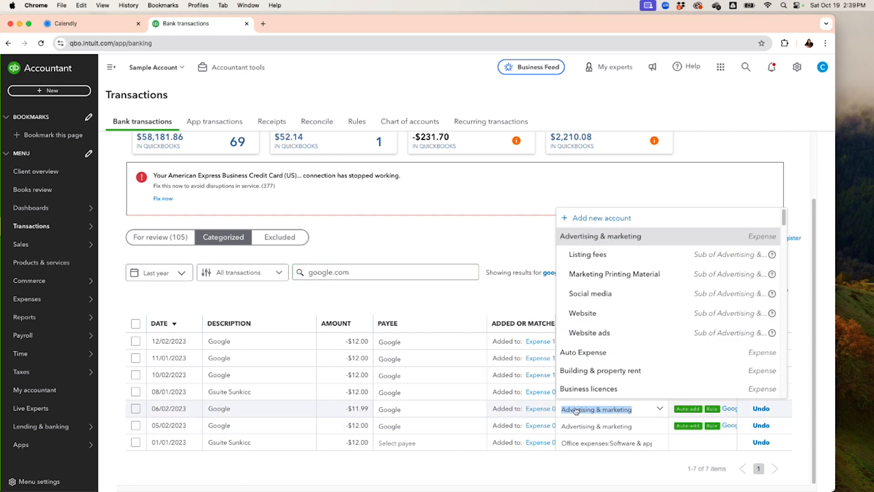
type("soft")
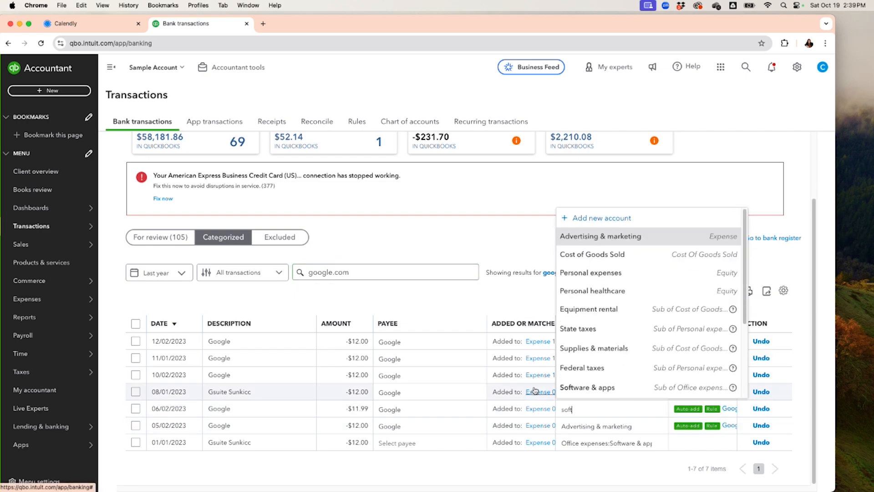
left_click(585, 368)
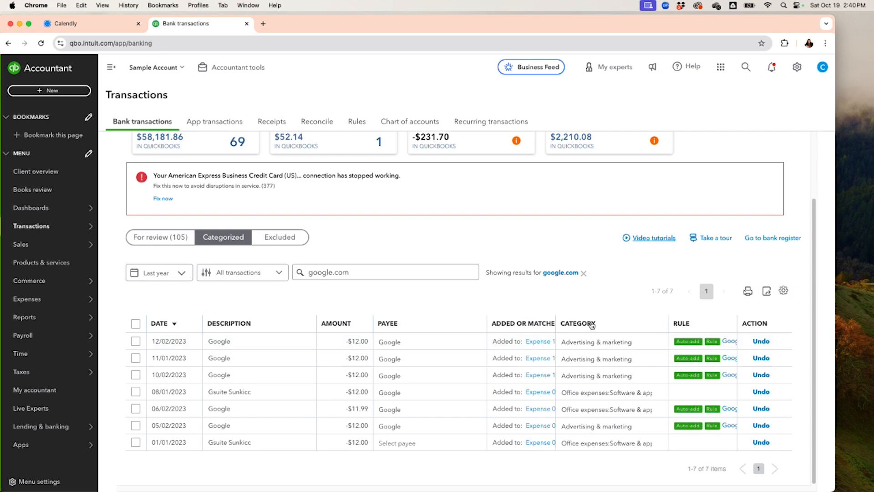
scroll(598, 345, "up", 1)
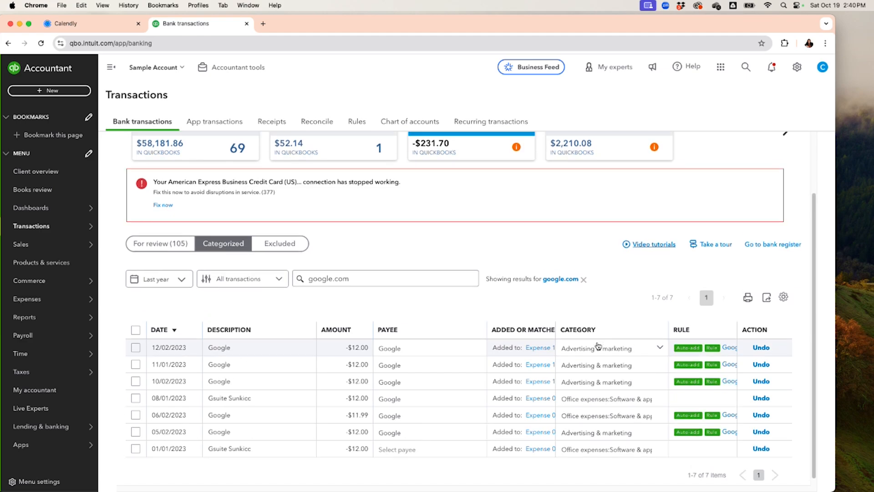
scroll(598, 345, "up", 3)
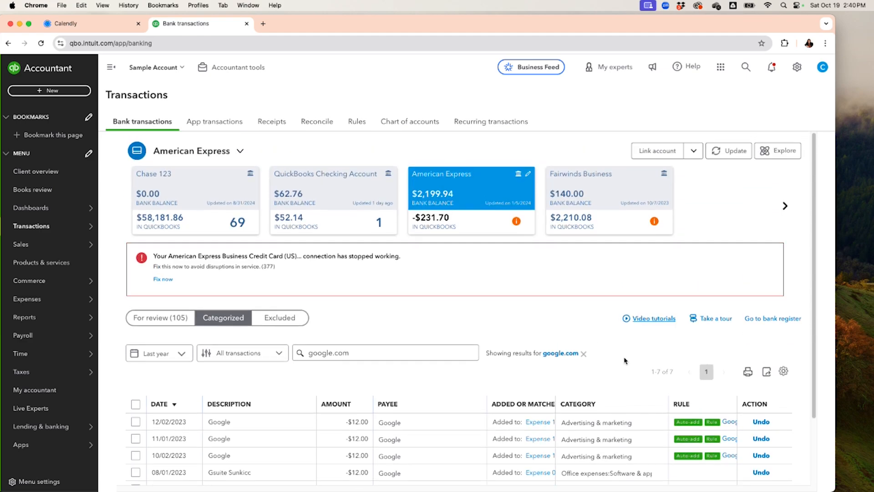
scroll(624, 360, "down", 3)
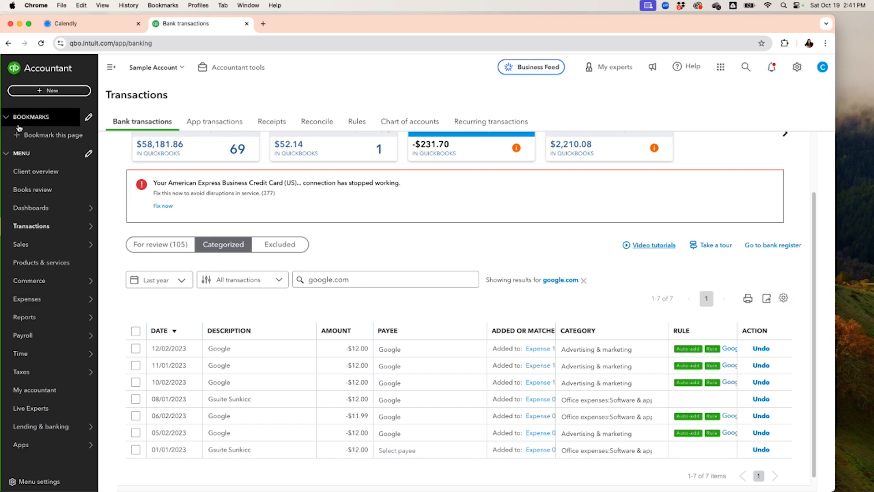
mouse_move(20, 310)
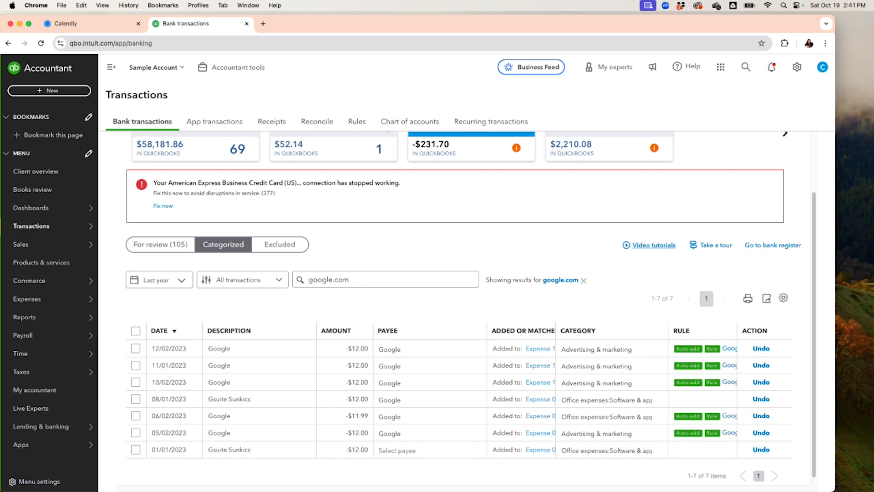